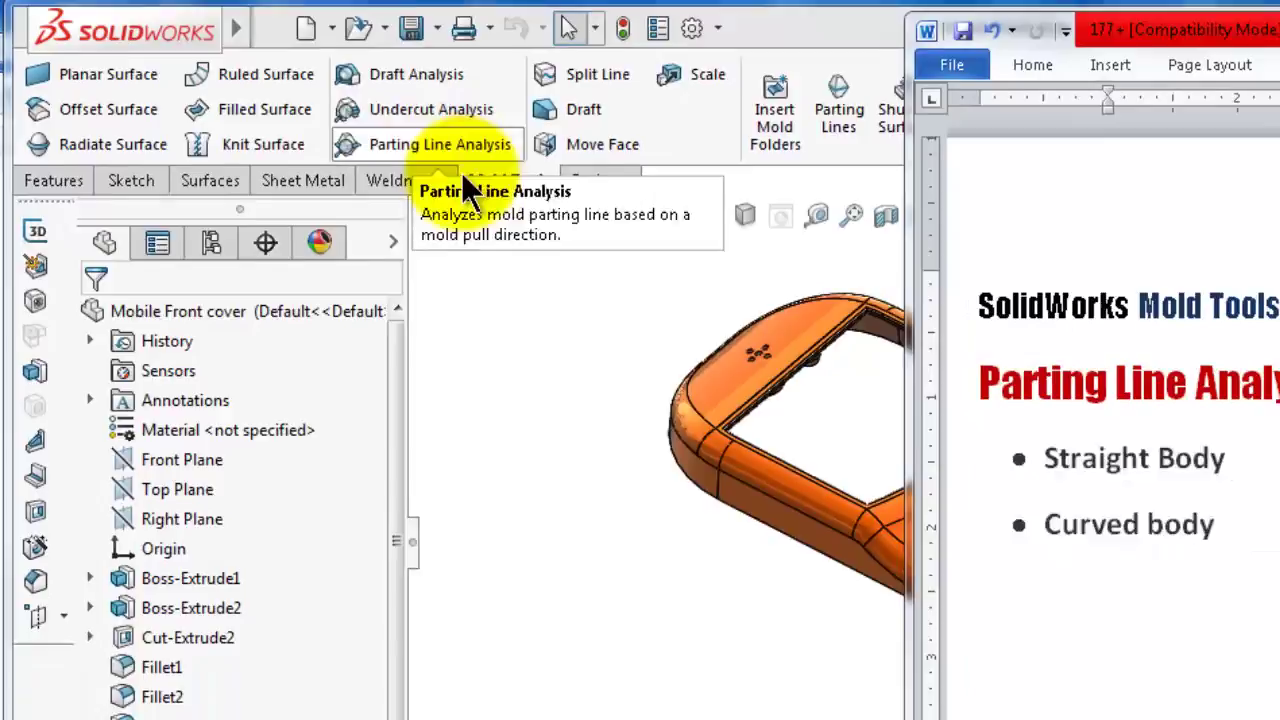
Examine the mobile front cover's outer shape and side walls from several angles.
{"action": "left_click", "coordinate": [603, 488]}
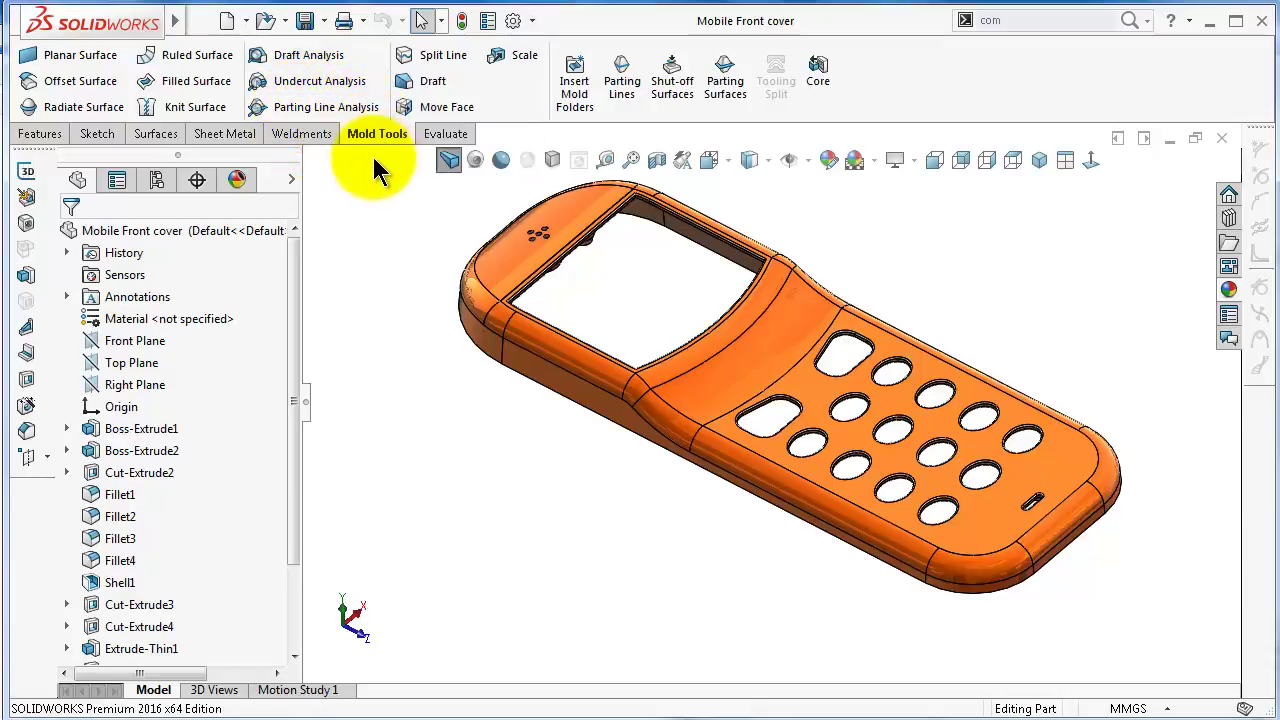
{"action": "scroll", "coordinate": [868, 398], "scroll_direction": "up", "scroll_amount": 3}
{"action": "scroll", "coordinate": [868, 398], "scroll_direction": "down", "scroll_amount": 2}
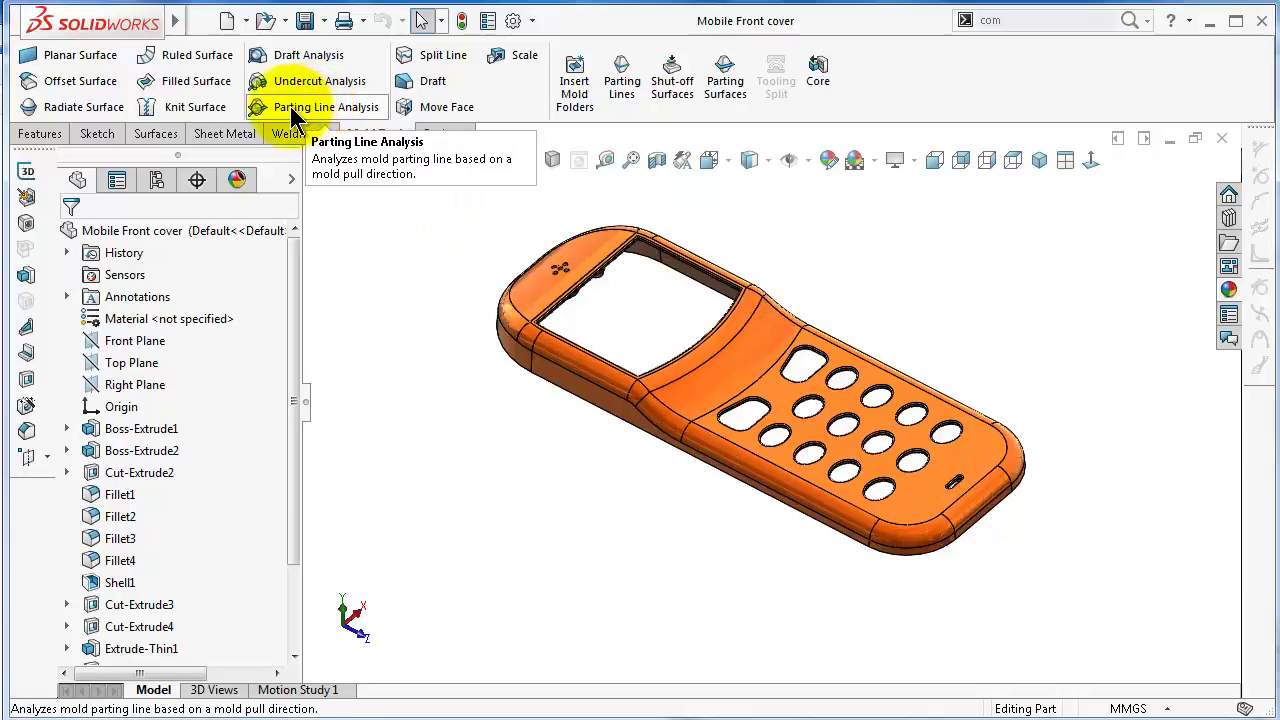
{"action": "scroll", "coordinate": [681, 310], "scroll_direction": "down", "scroll_amount": 2}
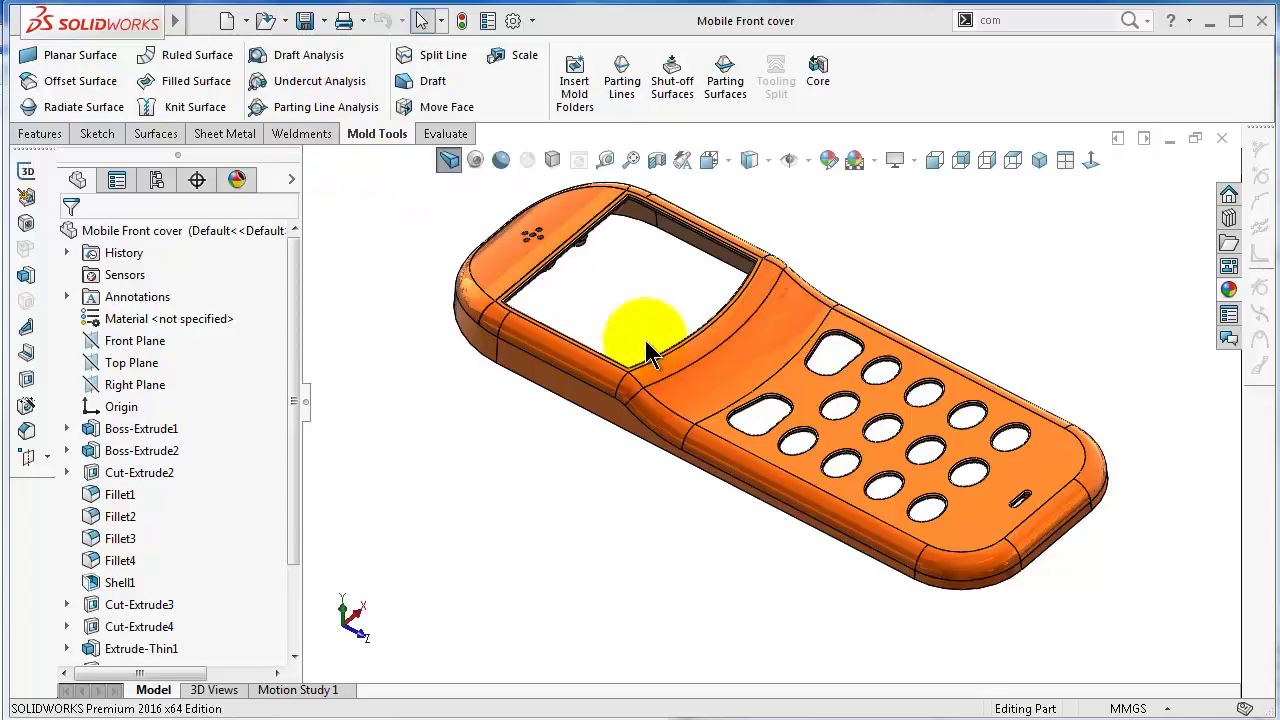
{"action": "middle_click_drag", "start_coordinate": [952, 327], "coordinate": [948, 249]}
{"action": "left_click", "coordinate": [713, 342]}
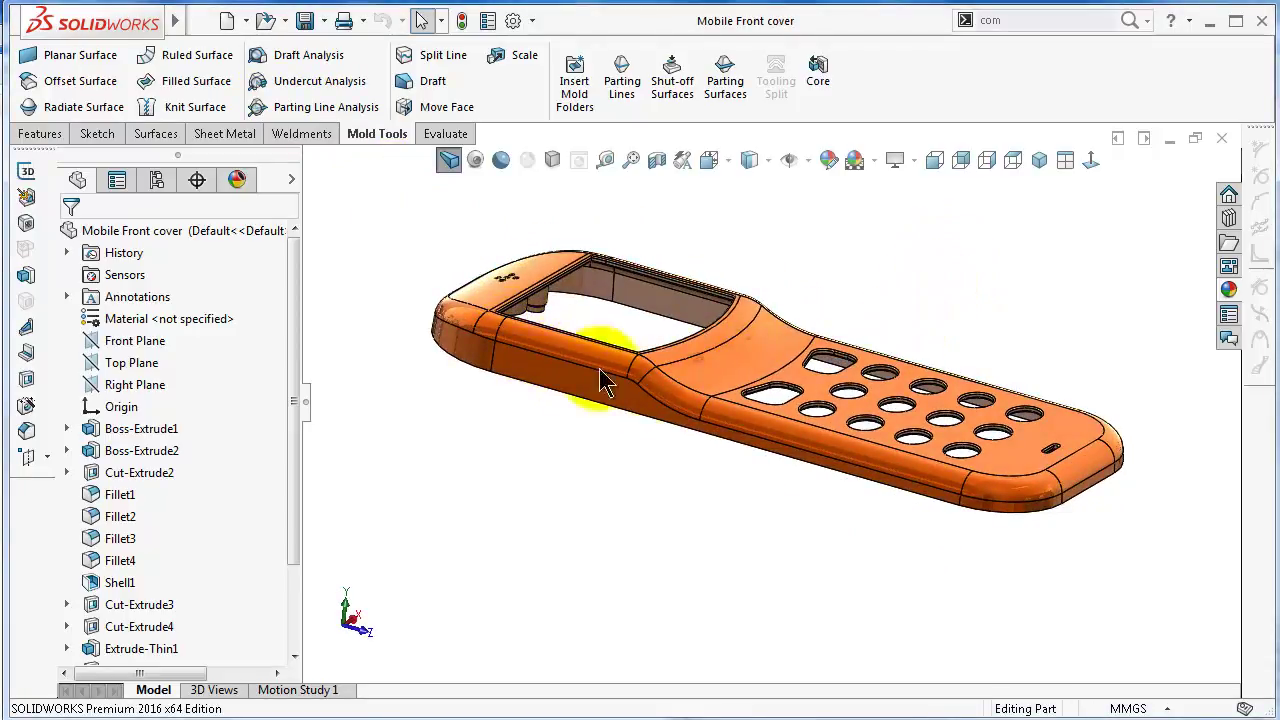
{"action": "middle_click_drag", "start_coordinate": [1099, 322], "coordinate": [964, 339]}
{"action": "scroll", "coordinate": [964, 339], "scroll_direction": "up", "scroll_amount": 2}
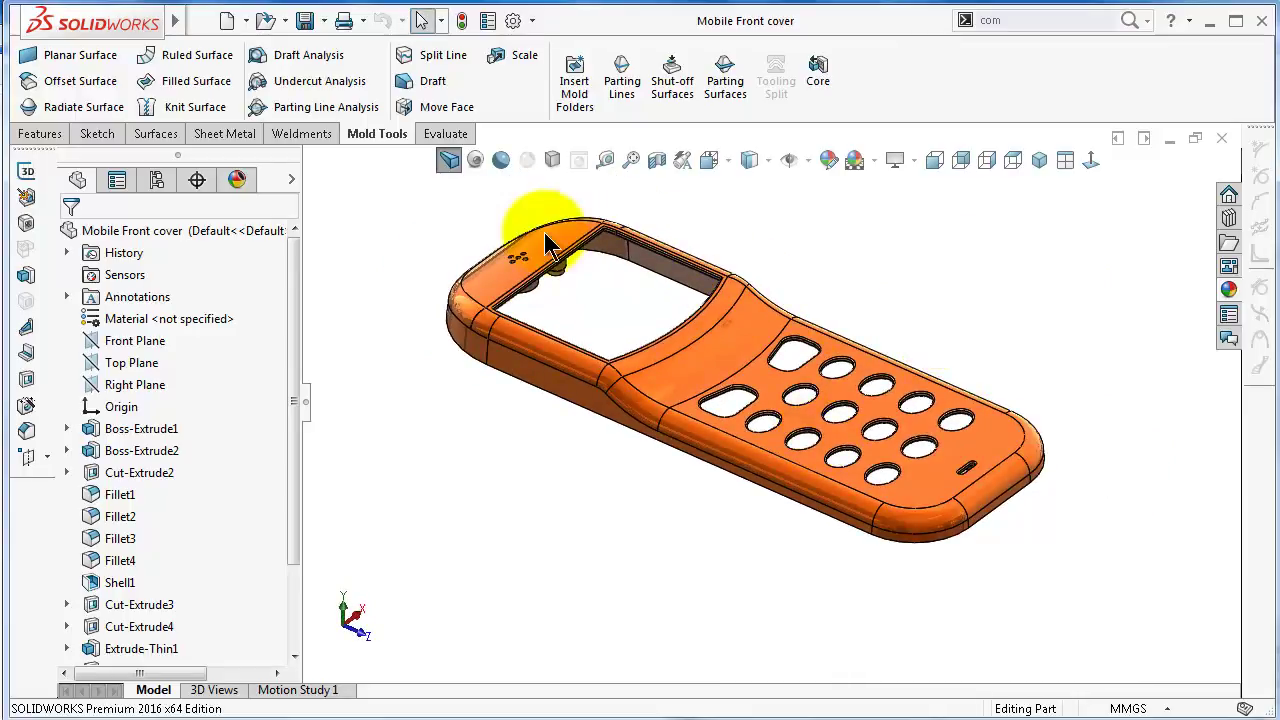
{"action": "middle_click_drag", "start_coordinate": [547, 245], "coordinate": [1175, 160]}
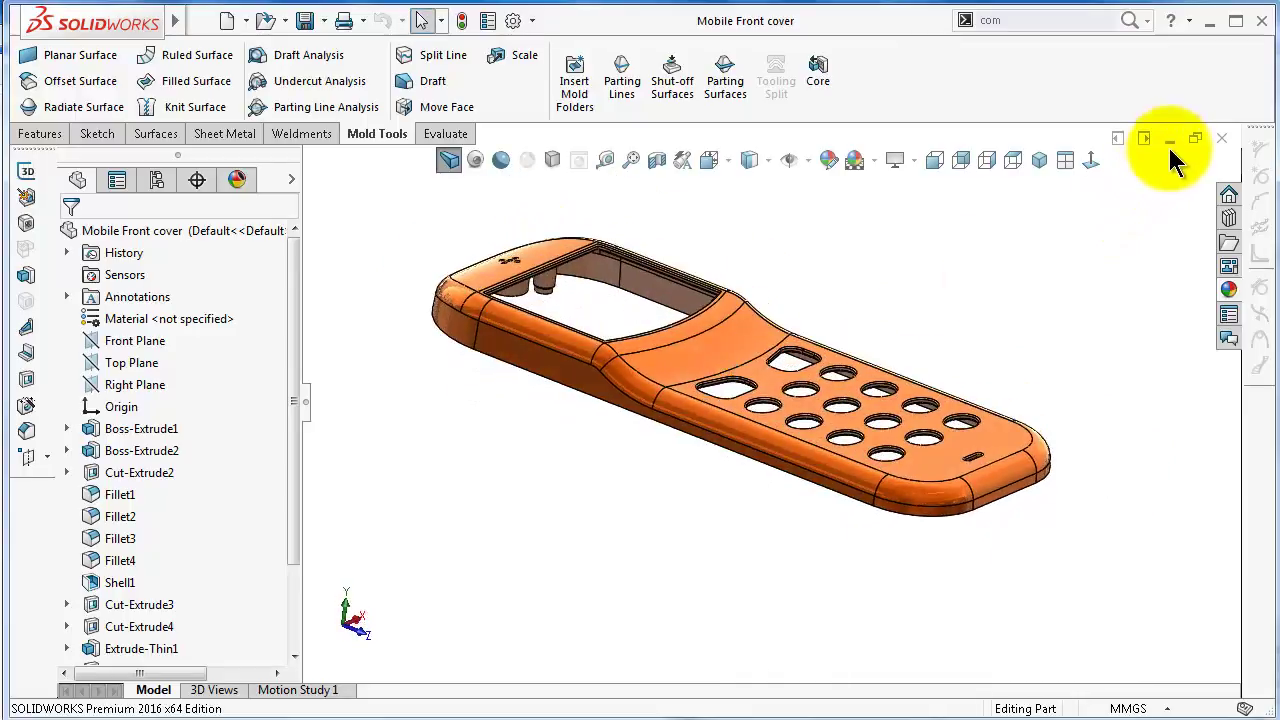
Switch to the Assem1 mold assembly and move the upper block down close to the lower block.
{"action": "left_click", "coordinate": [1170, 140]}
{"action": "left_click", "coordinate": [1170, 140]}
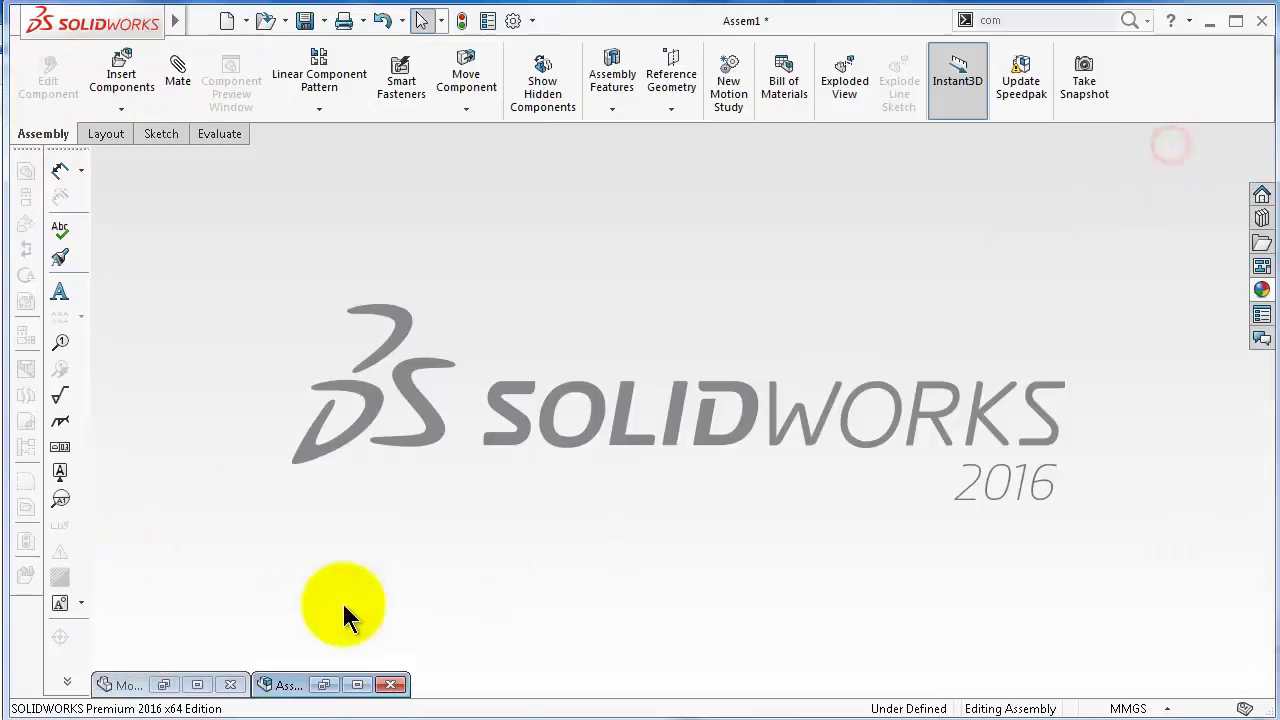
{"action": "double_click", "coordinate": [283, 688]}
{"action": "middle_click_drag", "start_coordinate": [914, 371], "coordinate": [888, 310]}
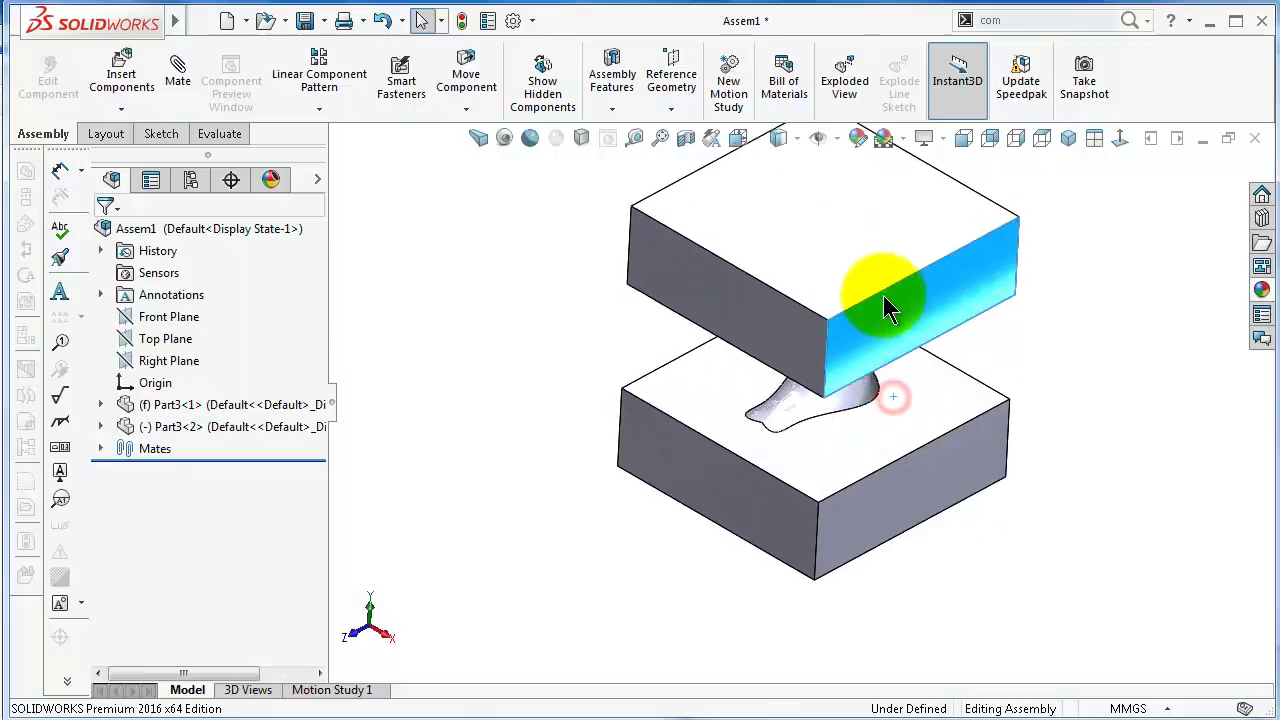
{"action": "left_click_drag", "start_coordinate": [884, 298], "coordinate": [884, 275]}
{"action": "middle_click_drag", "start_coordinate": [880, 374], "coordinate": [878, 356]}
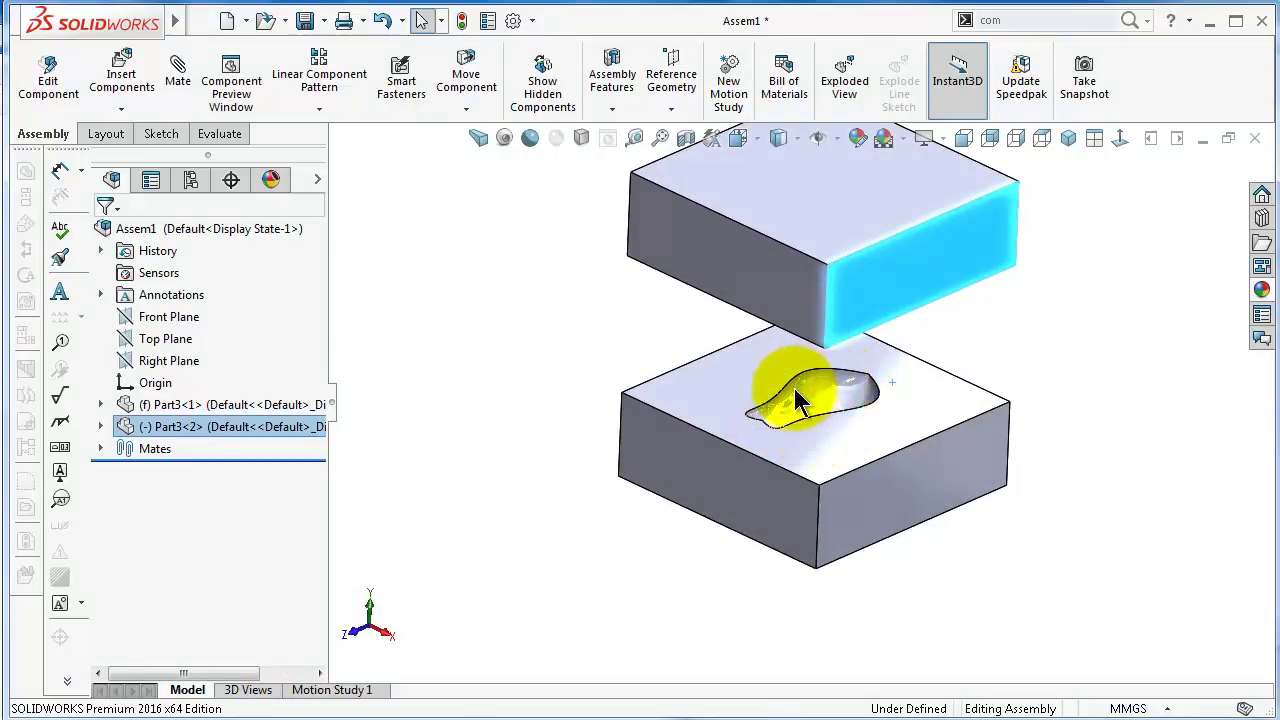
{"action": "left_click_drag", "start_coordinate": [933, 377], "coordinate": [929, 406]}
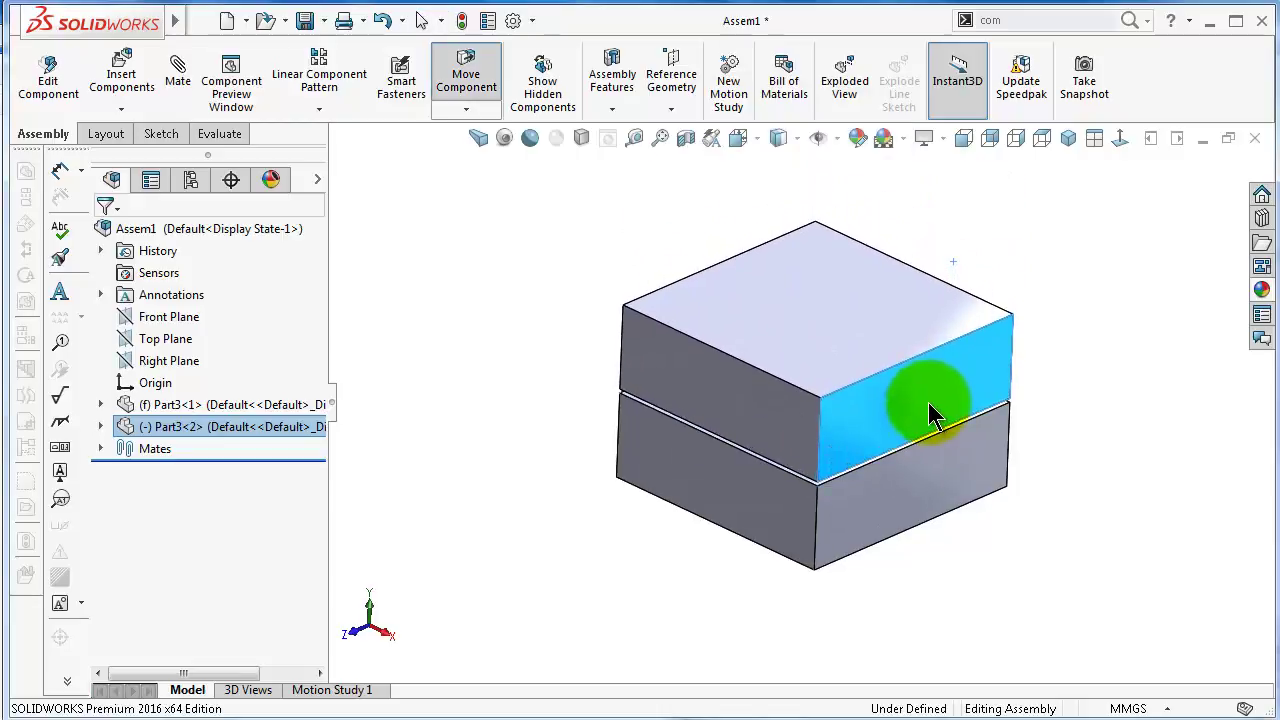
Mate the facing surfaces of the upper and lower mold blocks with a Coincident mate.
{"action": "left_click", "coordinate": [1126, 434]}
{"action": "middle_click_drag", "start_coordinate": [1111, 432], "coordinate": [900, 358]}
{"action": "left_click_drag", "start_coordinate": [900, 358], "coordinate": [855, 385]}
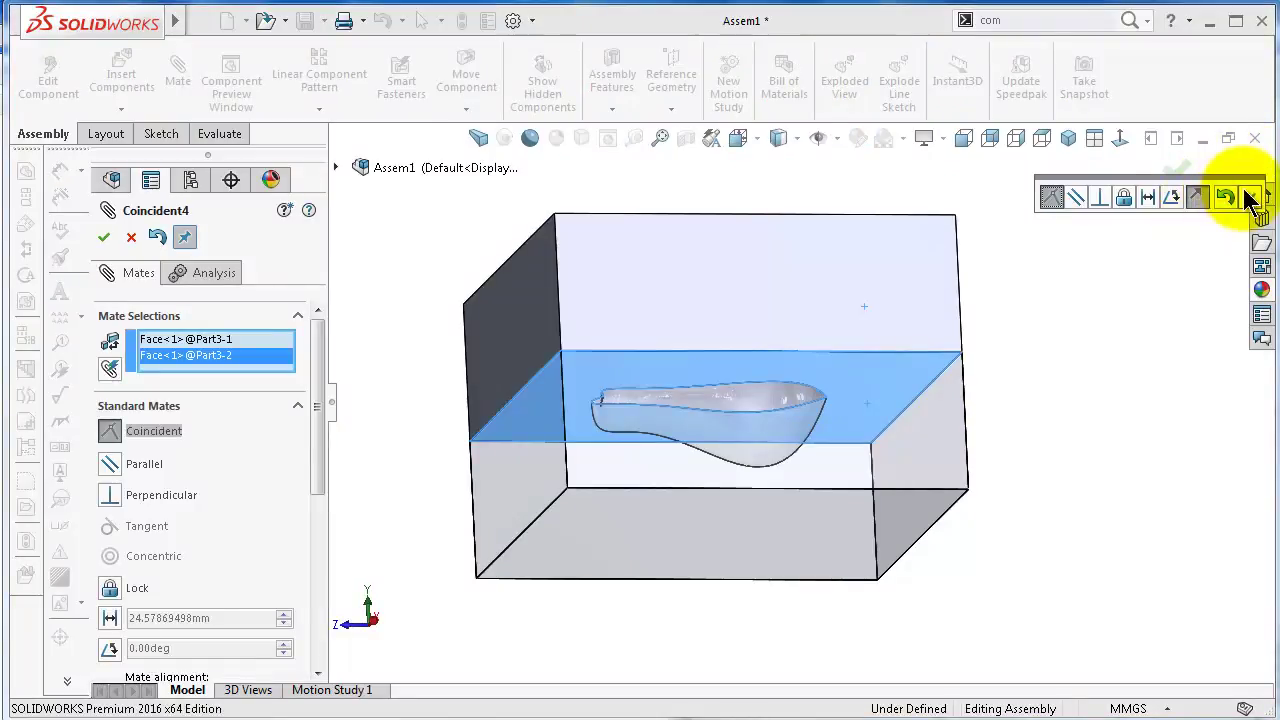
{"action": "left_click", "coordinate": [1249, 198]}
{"action": "middle_click_drag", "start_coordinate": [1063, 314], "coordinate": [1114, 428]}
{"action": "left_click", "coordinate": [914, 430]}
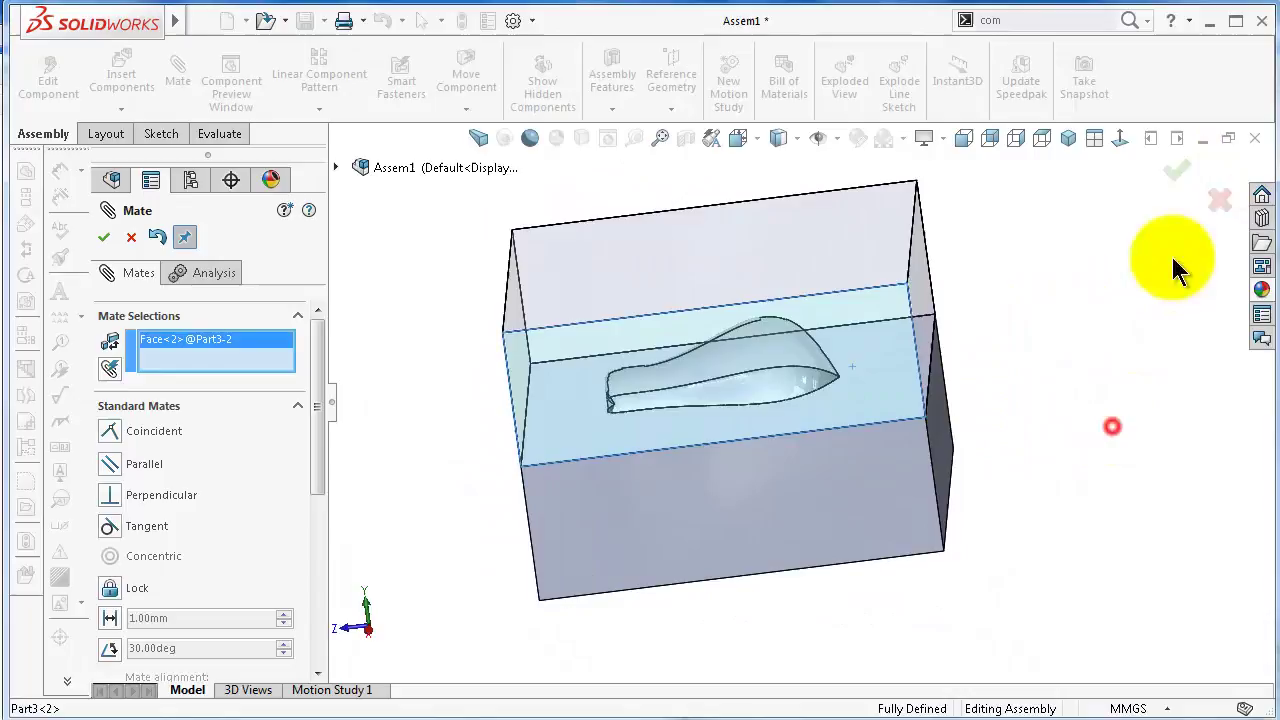
{"action": "left_click", "coordinate": [1226, 197]}
Make both mold blocks transparent to reveal the cavity between them.
{"action": "left_click", "coordinate": [831, 374]}
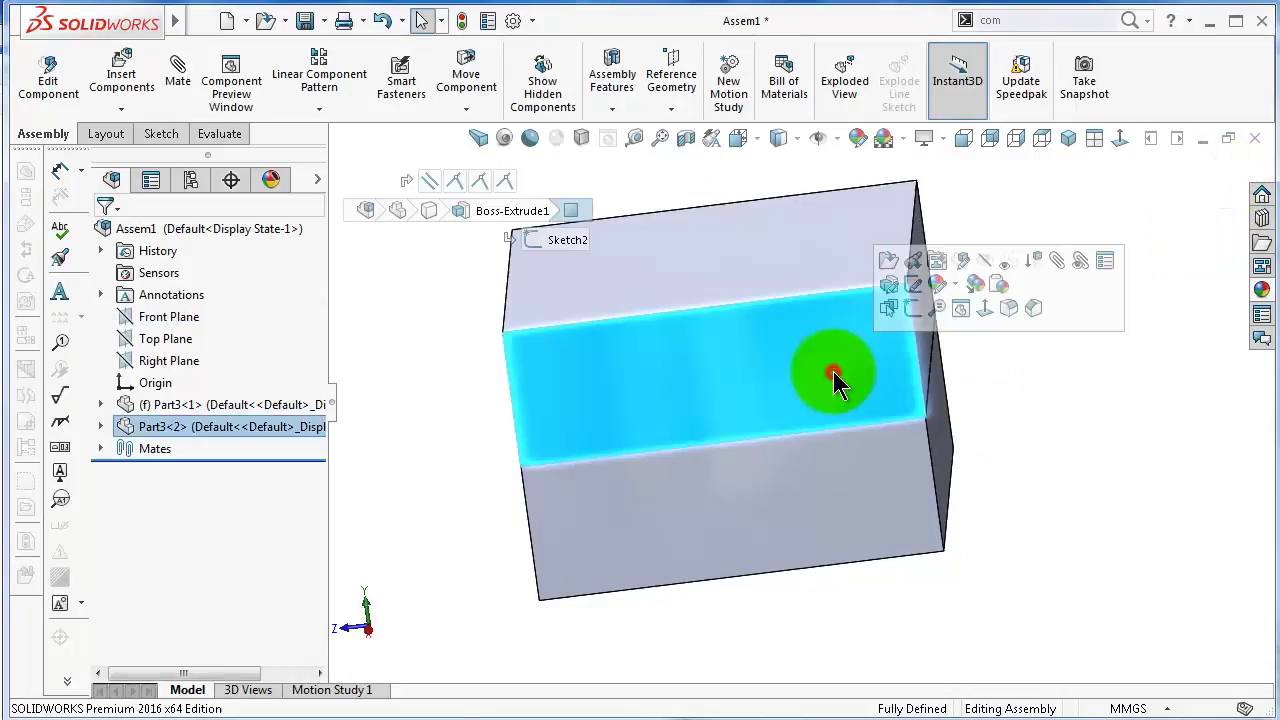
{"action": "left_click", "coordinate": [1016, 266]}
{"action": "left_click", "coordinate": [871, 508]}
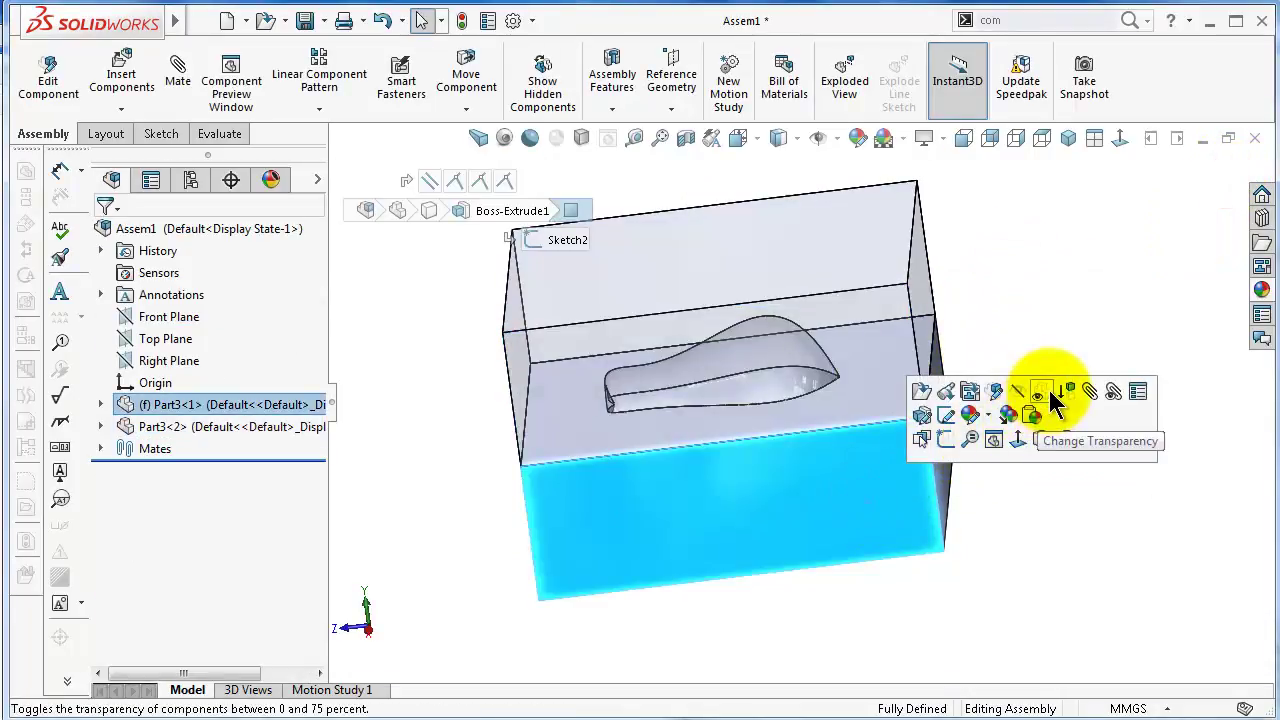
{"action": "left_click", "coordinate": [1050, 393]}
Examine the bulb-shaped cavity and the dividing line between the mold blocks, finishing in the Right view.
{"action": "middle_click_drag", "start_coordinate": [1014, 443], "coordinate": [1020, 354]}
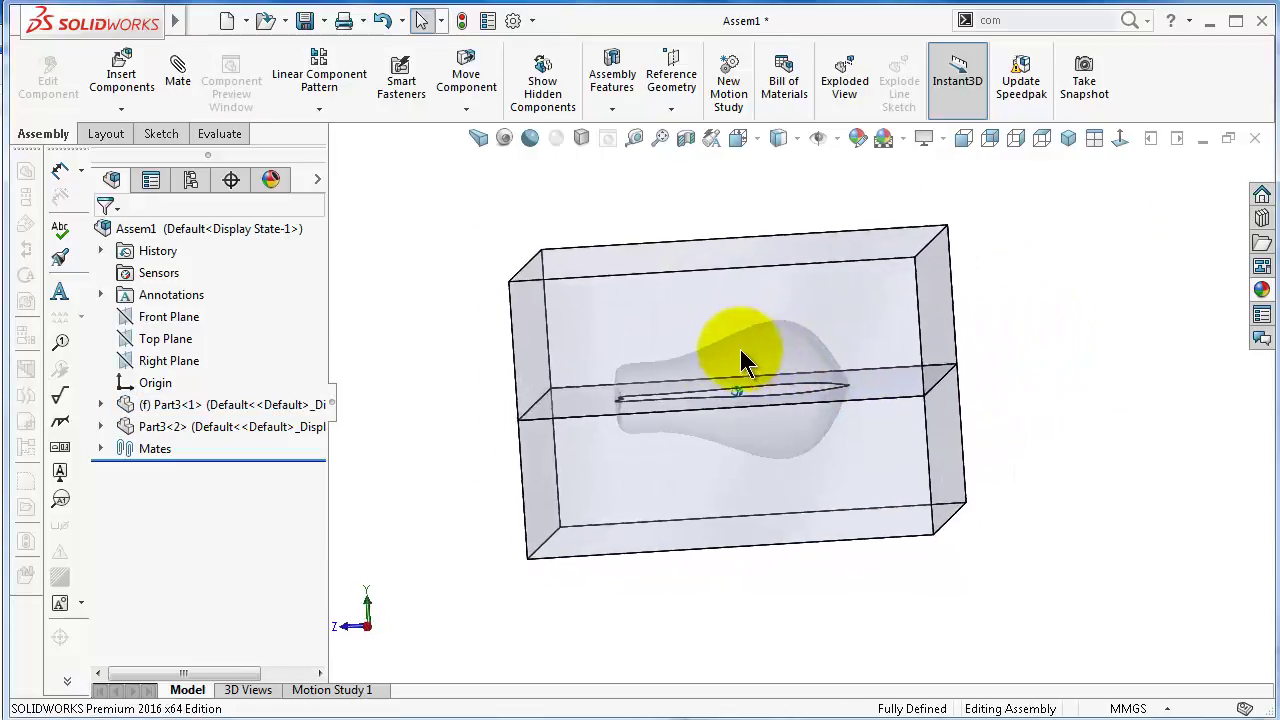
{"action": "middle_click_drag", "start_coordinate": [742, 362], "coordinate": [647, 388]}
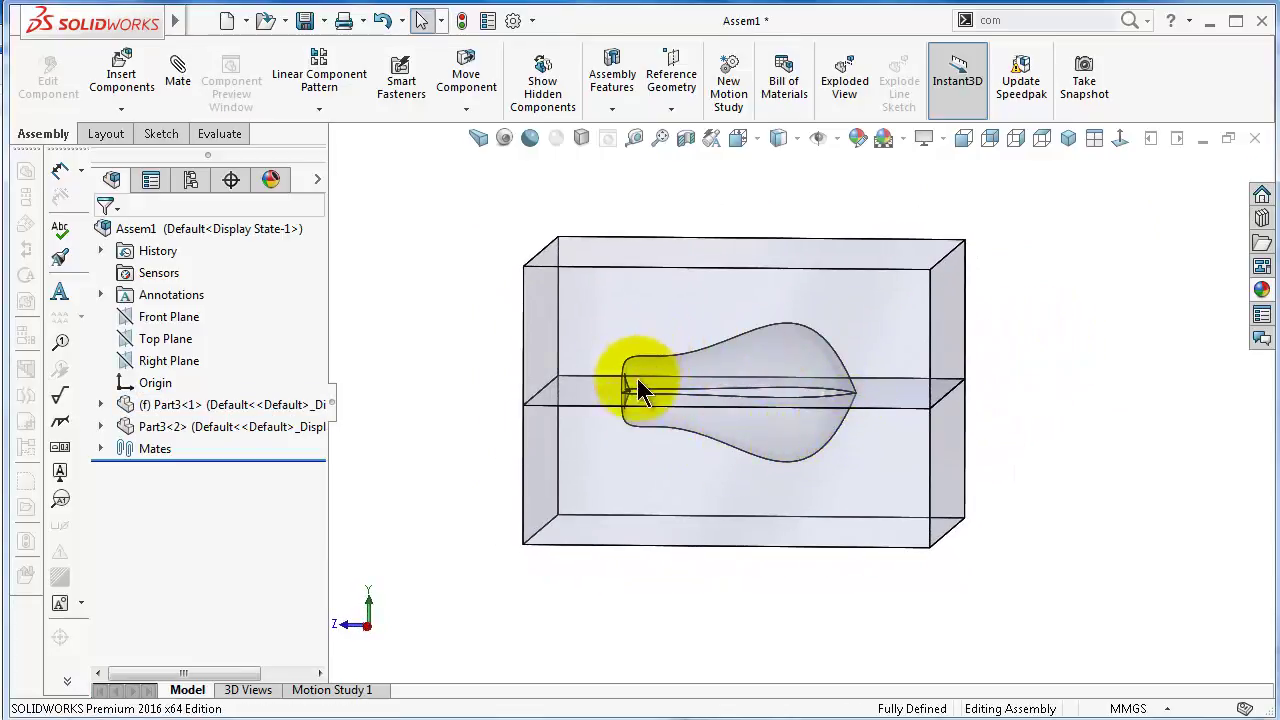
{"action": "scroll", "coordinate": [846, 427], "scroll_direction": "down", "scroll_amount": 1}
{"action": "middle_click_drag", "start_coordinate": [846, 427], "coordinate": [844, 418]}
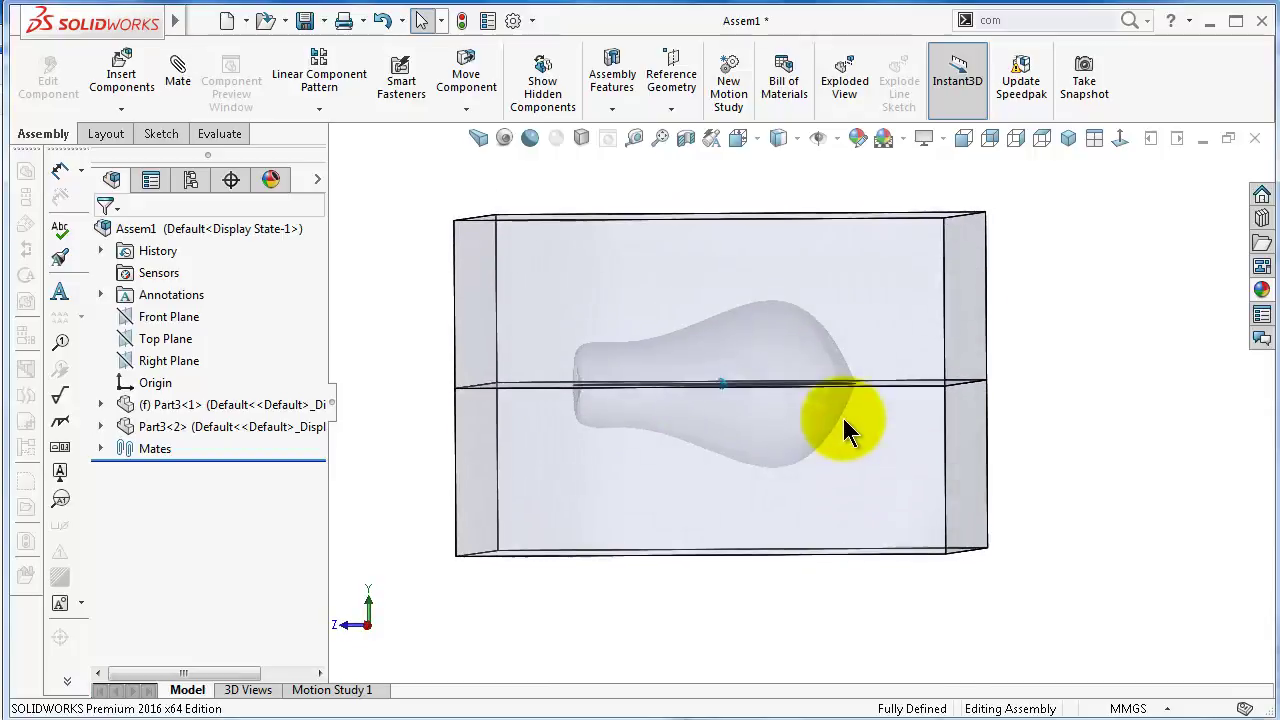
{"action": "middle_click_drag", "start_coordinate": [916, 383], "coordinate": [925, 382]}
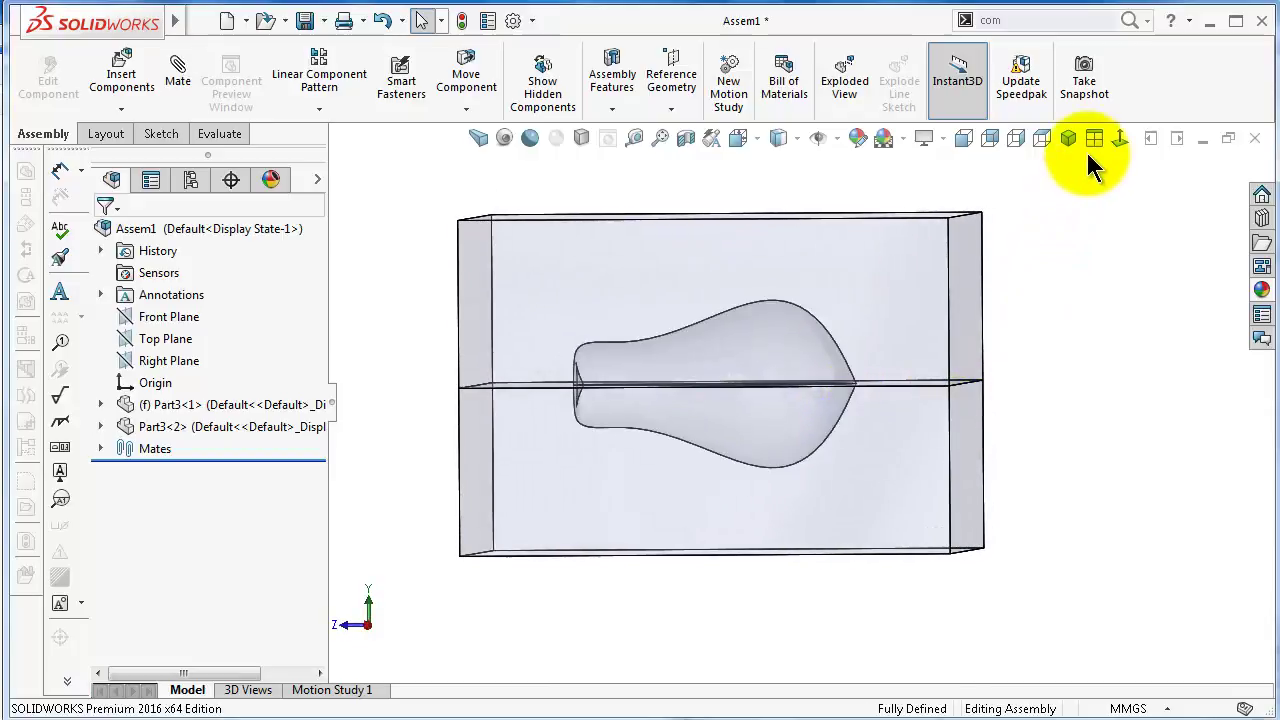
{"action": "left_click", "coordinate": [1018, 139]}
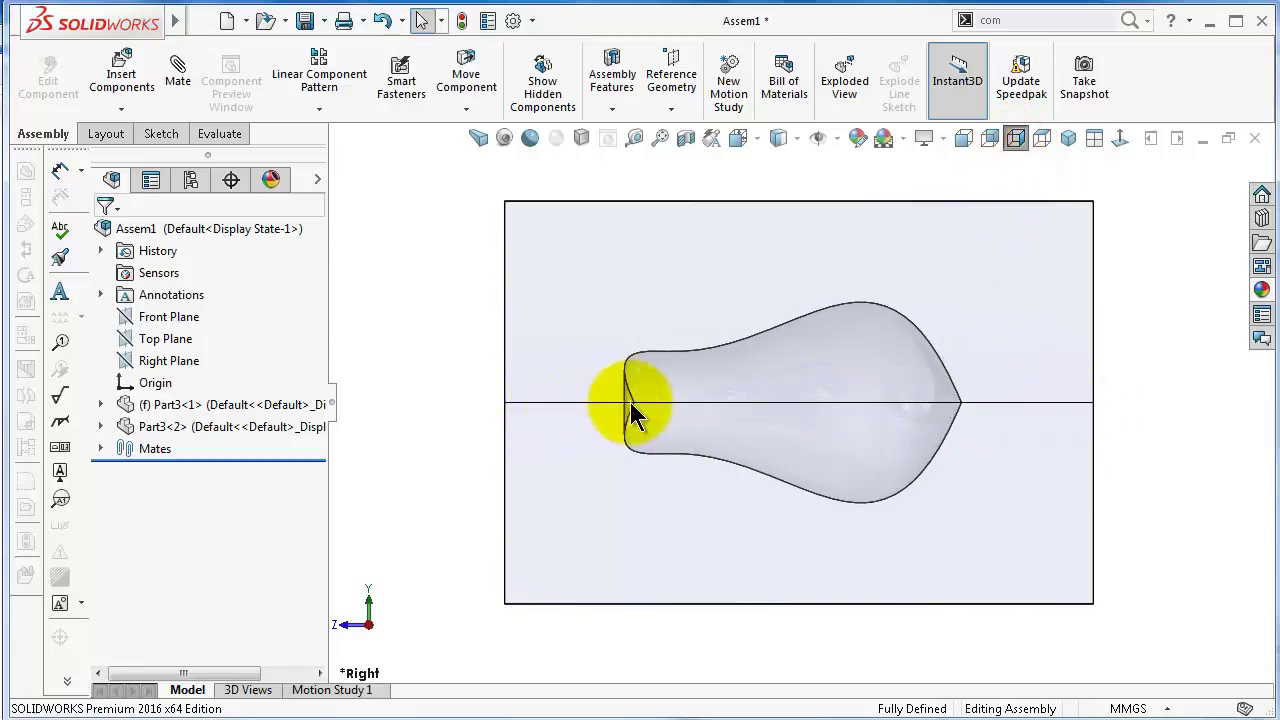
Return to the Mobile Front cover part and examine its side profile and lower edge.
{"action": "left_click", "coordinate": [1201, 140]}
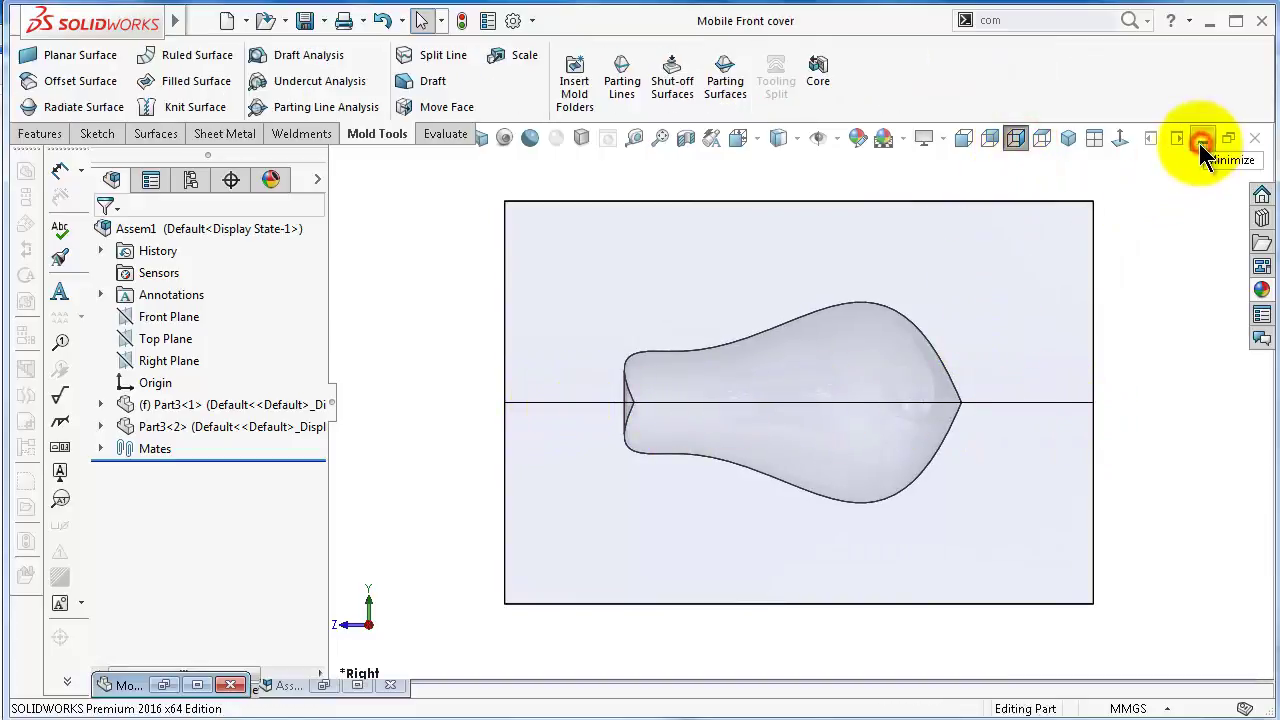
{"action": "double_click", "coordinate": [95, 685]}
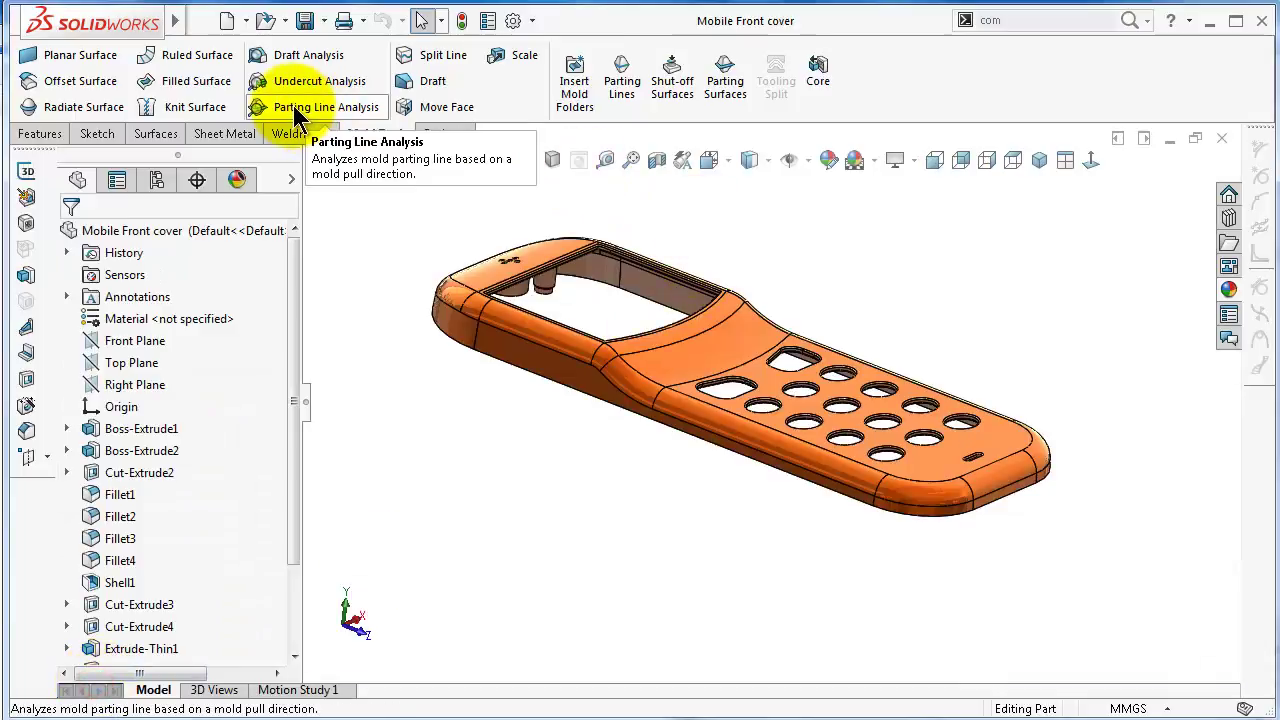
{"action": "middle_click_drag", "start_coordinate": [766, 471], "coordinate": [780, 410]}
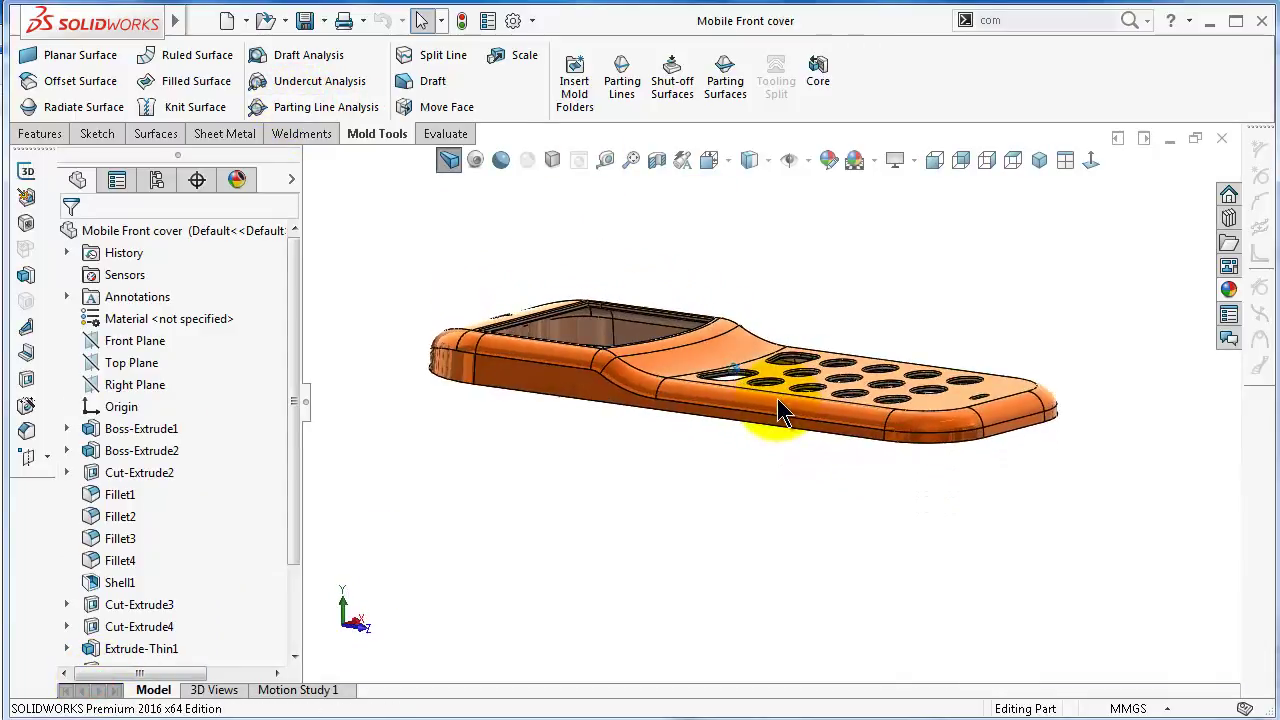
{"action": "mouse_move", "coordinate": [783, 459]}
{"action": "middle_mouse_down"}
{"action": "mouse_move", "coordinate": [804, 434]}
{"action": "mouse_move", "coordinate": [820, 437]}
{"action": "mouse_move", "coordinate": [834, 394]}
{"action": "middle_mouse_up"}
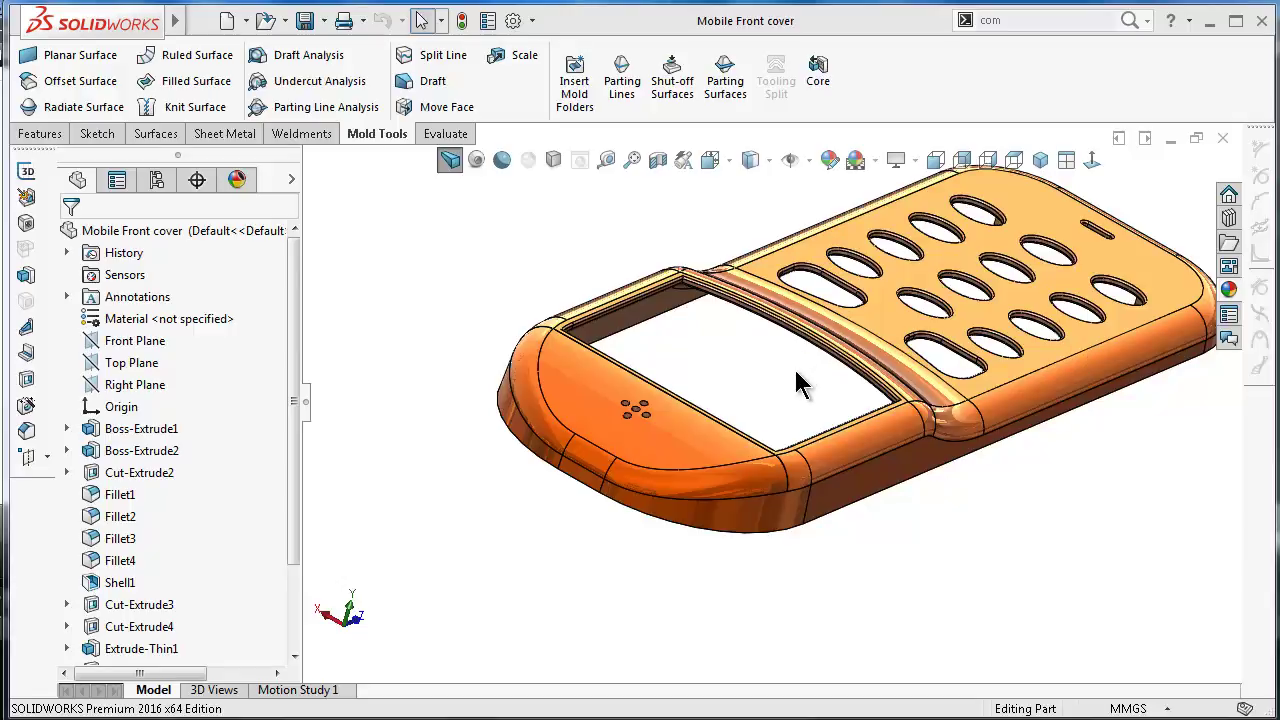
{"action": "middle_click_drag", "start_coordinate": [793, 370], "coordinate": [728, 300]}
{"action": "scroll", "coordinate": [1004, 375], "scroll_direction": "up", "scroll_amount": 3}
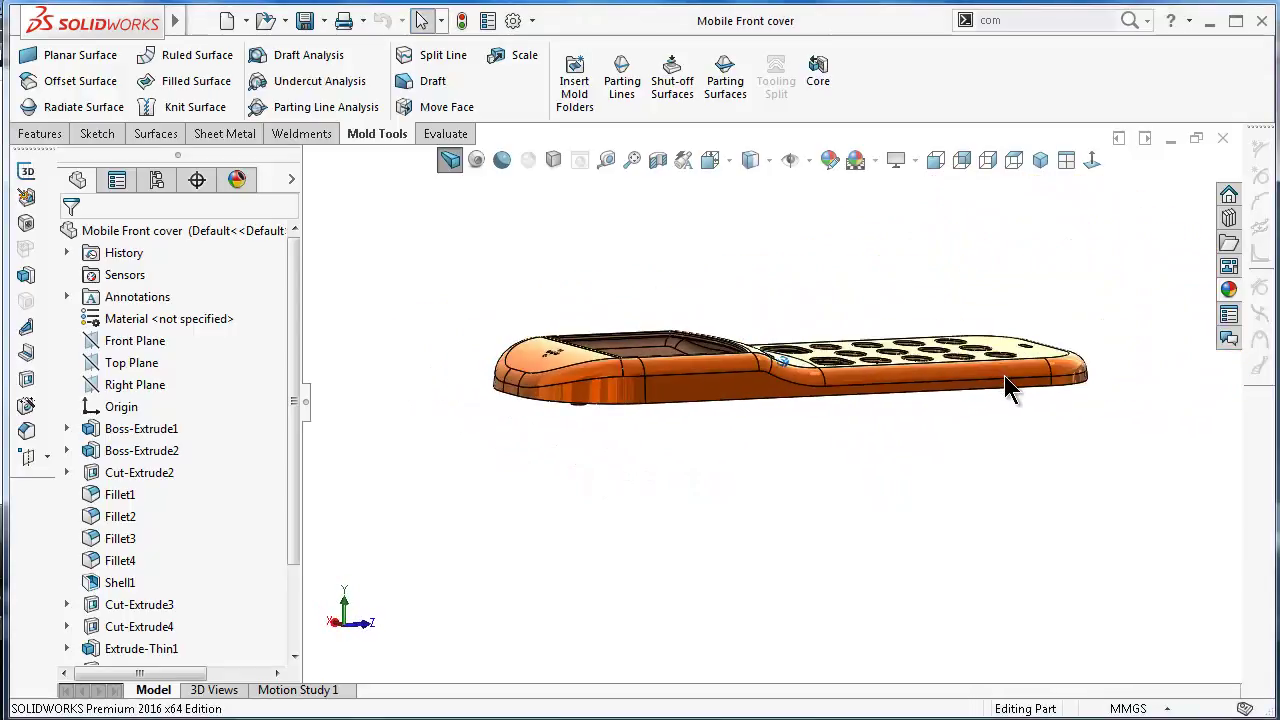
{"action": "mouse_move", "coordinate": [1004, 375]}
{"action": "middle_mouse_down"}
{"action": "mouse_move", "coordinate": [1032, 410]}
{"action": "mouse_move", "coordinate": [1050, 382]}
{"action": "middle_mouse_up"}
{"action": "scroll", "coordinate": [1005, 375], "scroll_direction": "down", "scroll_amount": 1}
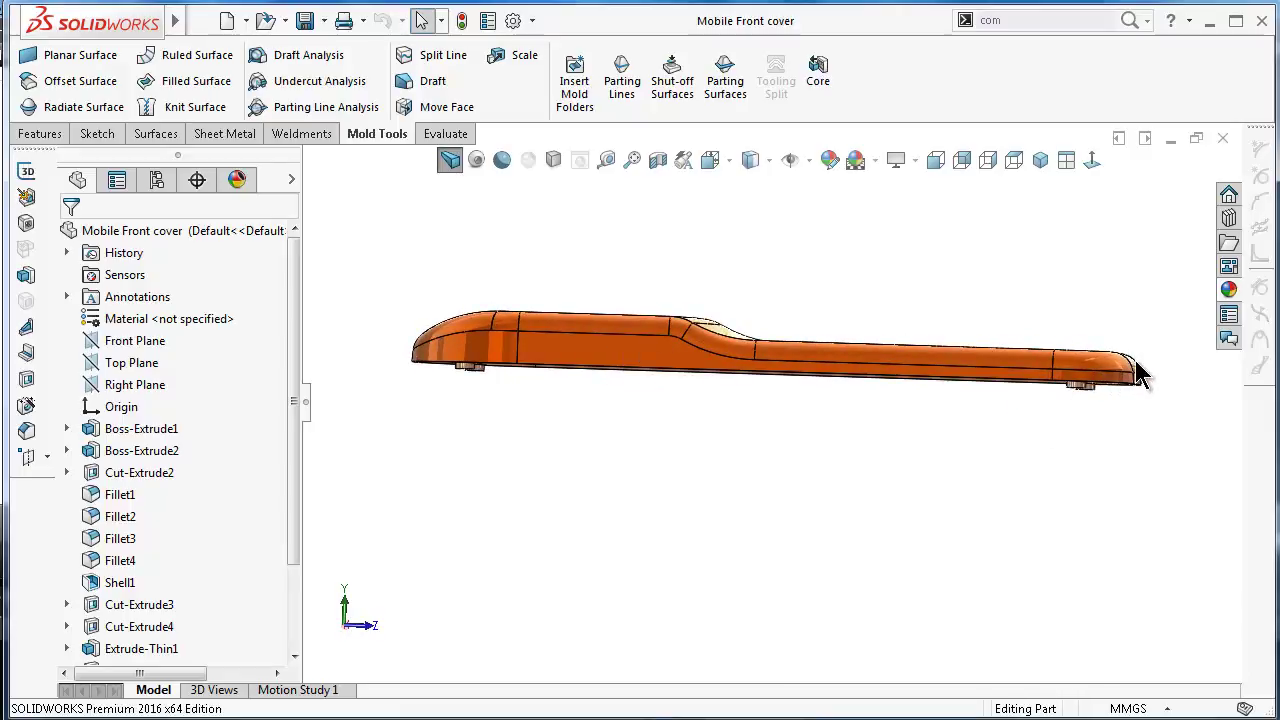
{"action": "scroll", "coordinate": [1049, 381], "scroll_direction": "down", "scroll_amount": 5}
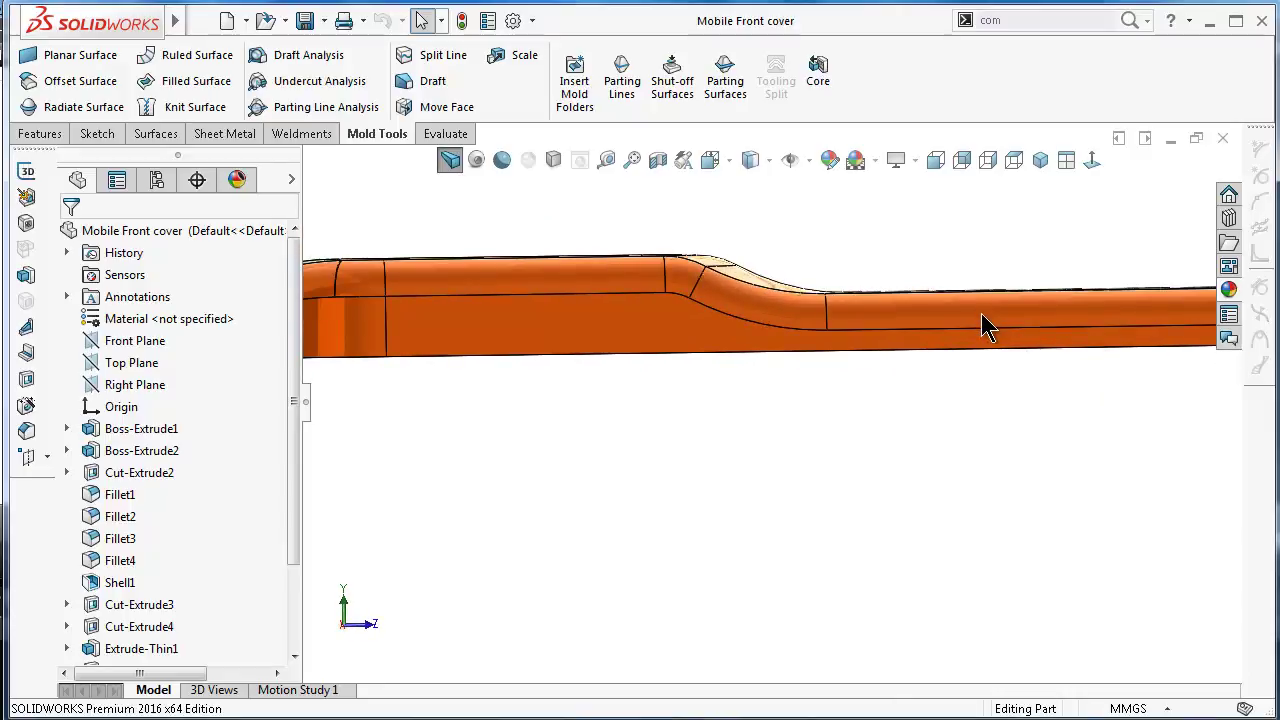
{"action": "scroll", "coordinate": [981, 313], "scroll_direction": "up", "scroll_amount": 3}
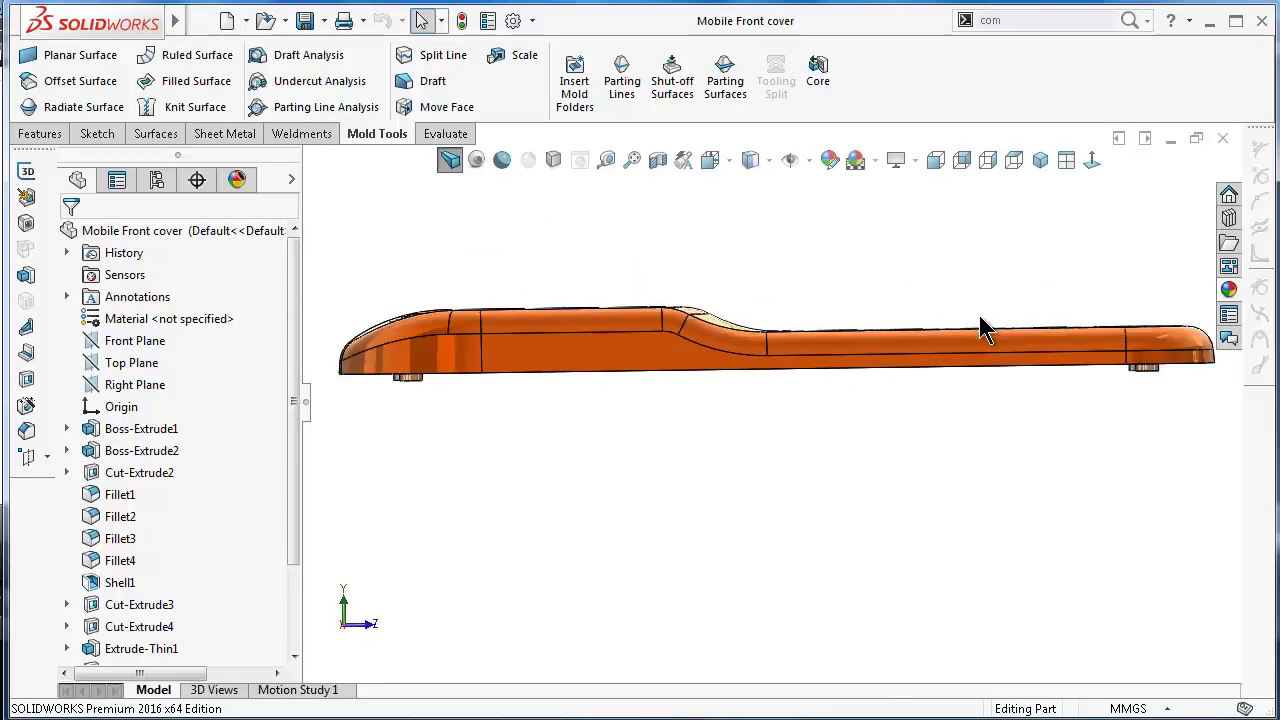
Run a Parting Line Analysis on the mobile front cover using the Top Plane as the pull direction.
{"action": "left_click", "coordinate": [340, 107]}
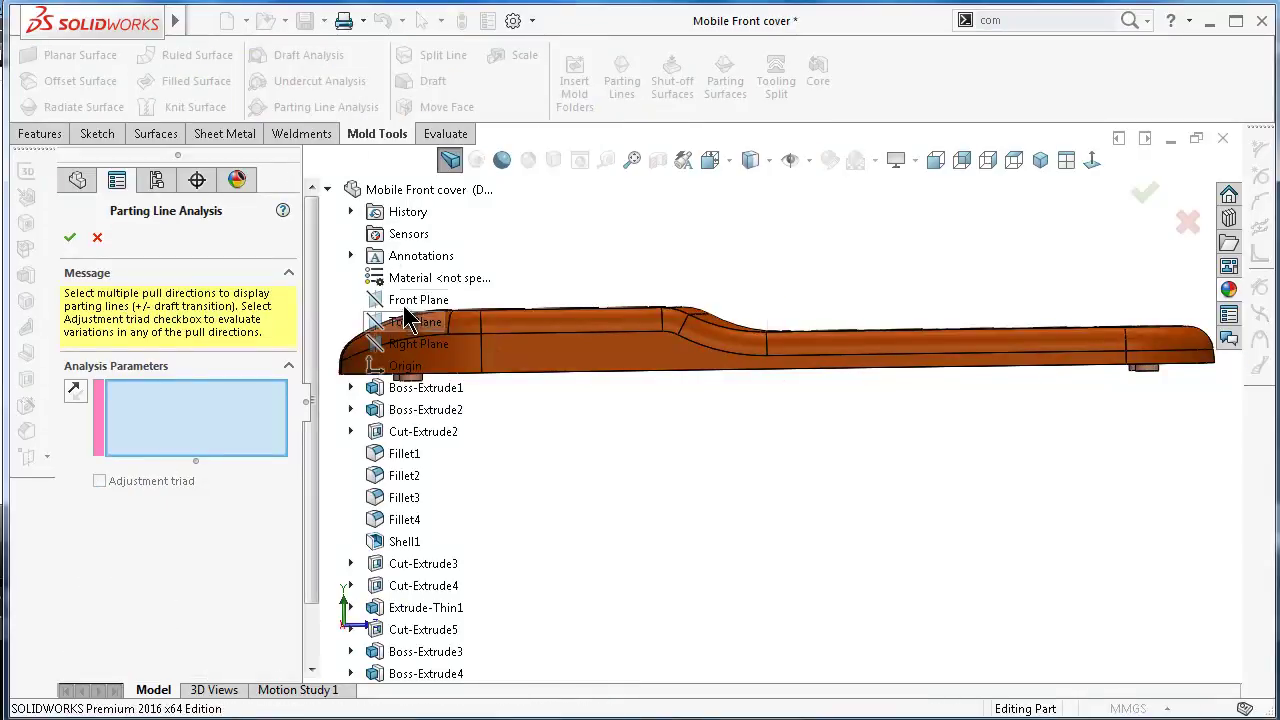
{"action": "left_click", "coordinate": [402, 325]}
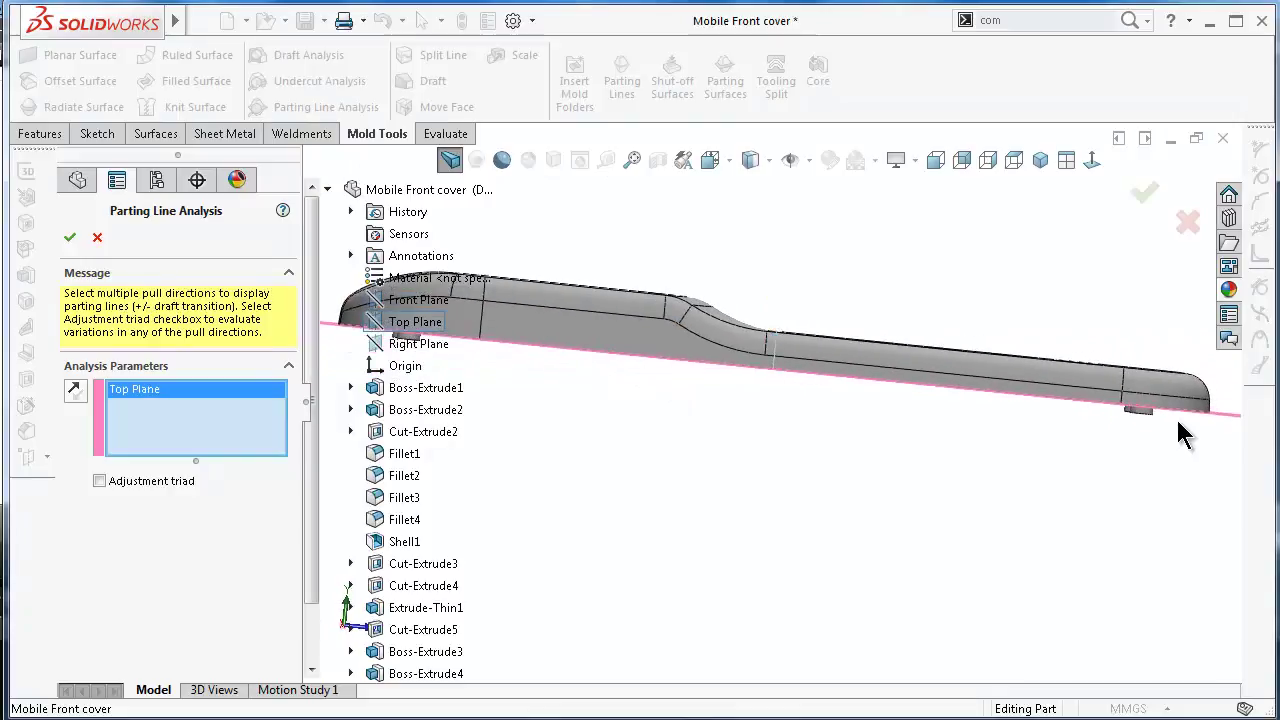
{"action": "scroll", "coordinate": [684, 380], "scroll_direction": "down", "scroll_amount": 10}
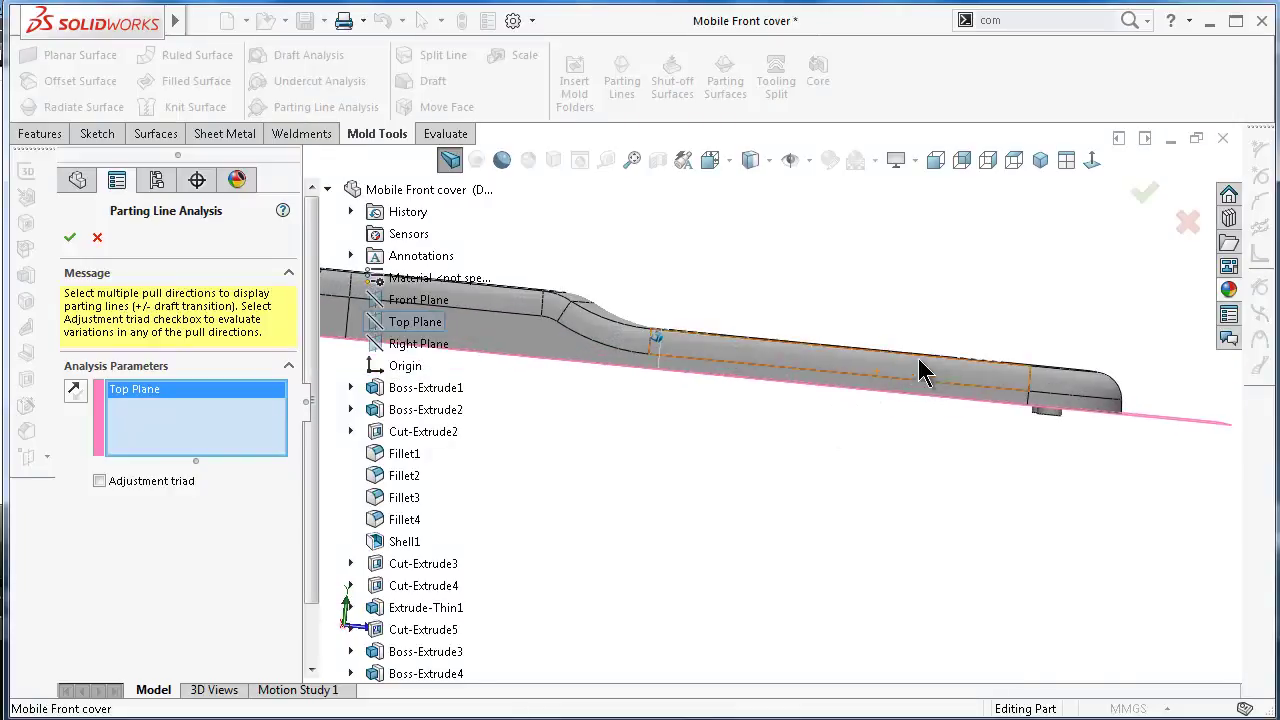
{"action": "middle_click_drag", "start_coordinate": [863, 371], "coordinate": [895, 375]}
{"action": "scroll", "coordinate": [878, 362], "scroll_direction": "down", "scroll_amount": 3}
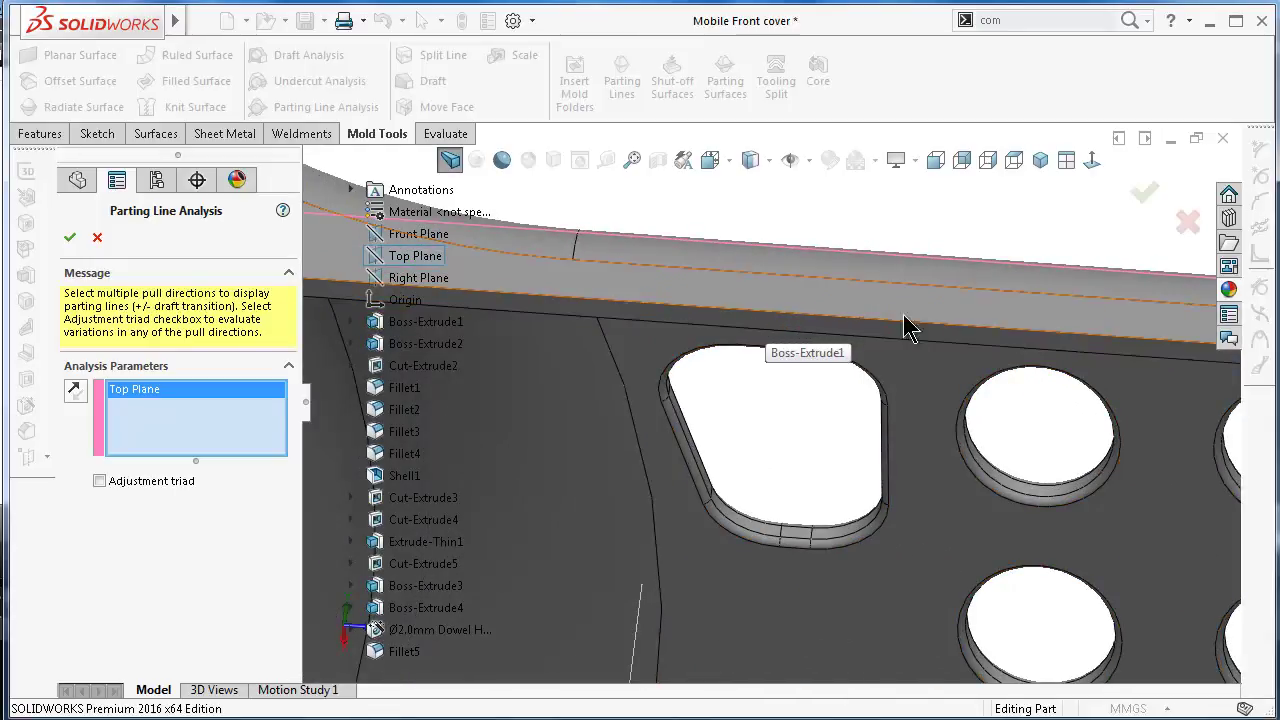
{"action": "scroll", "coordinate": [930, 360], "scroll_direction": "up", "scroll_amount": 6}
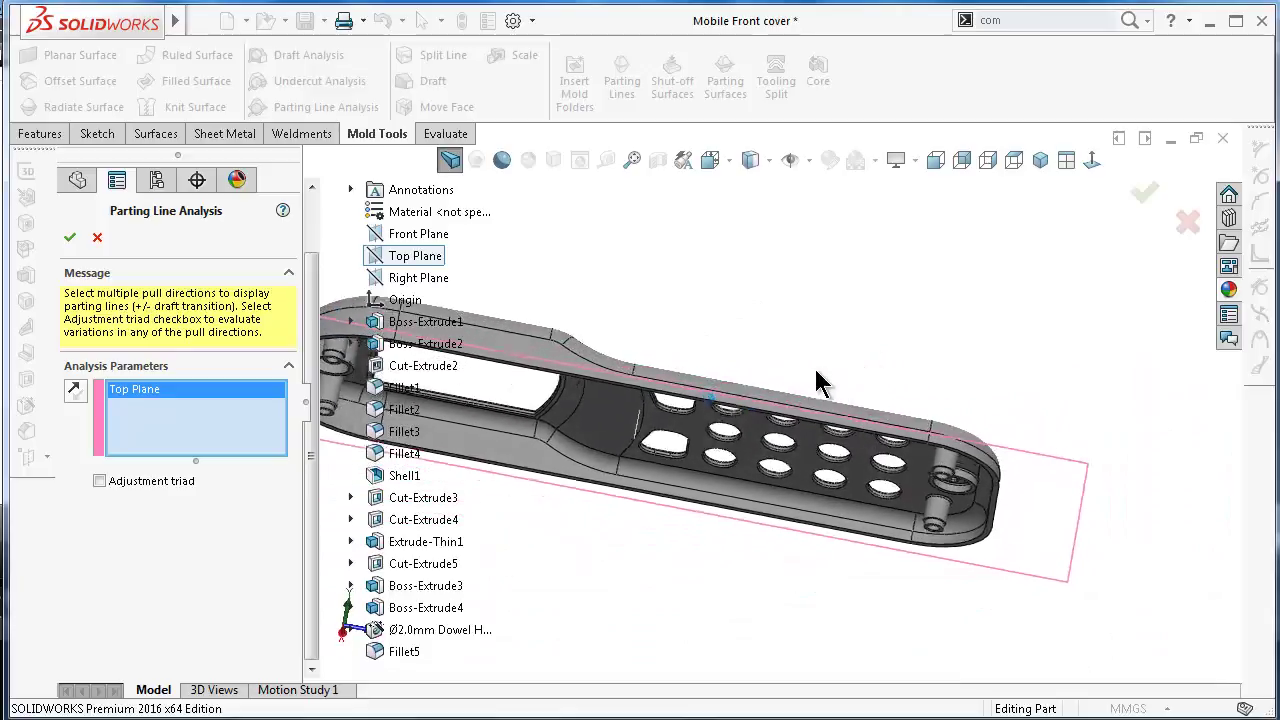
{"action": "middle_click_drag", "start_coordinate": [816, 369], "coordinate": [609, 282]}
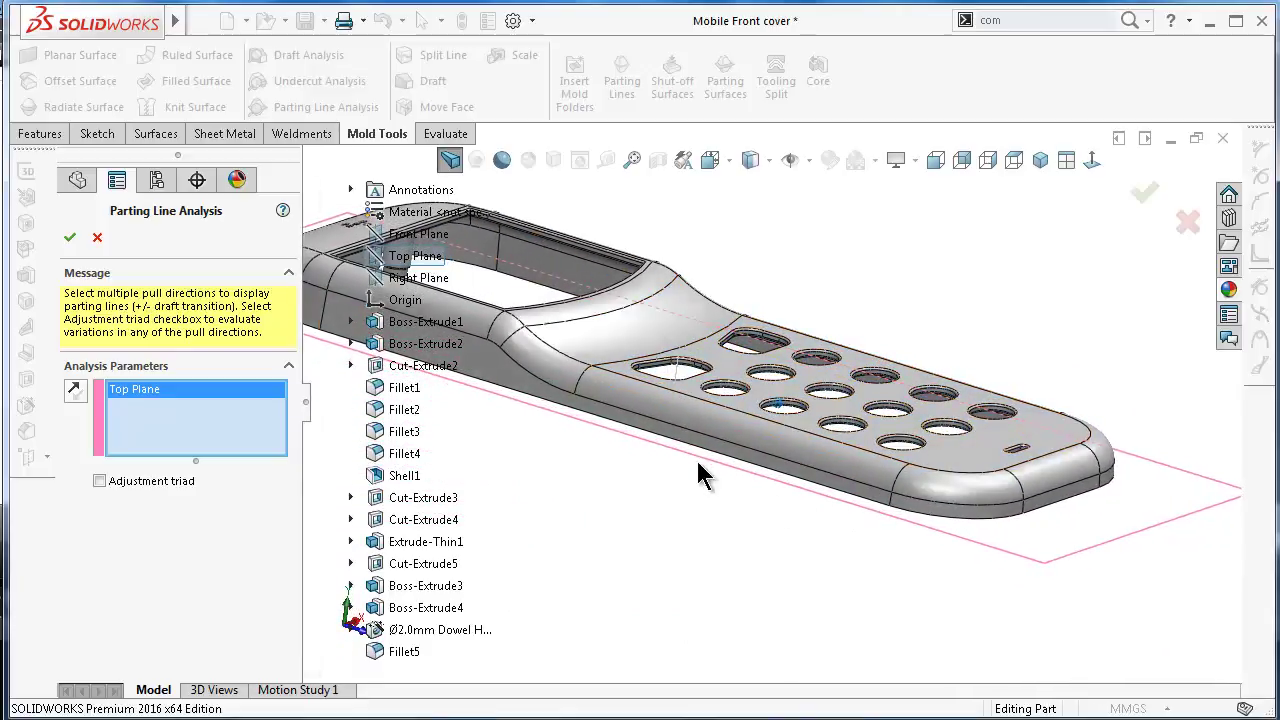
{"action": "middle_click_drag", "start_coordinate": [700, 476], "coordinate": [697, 424]}
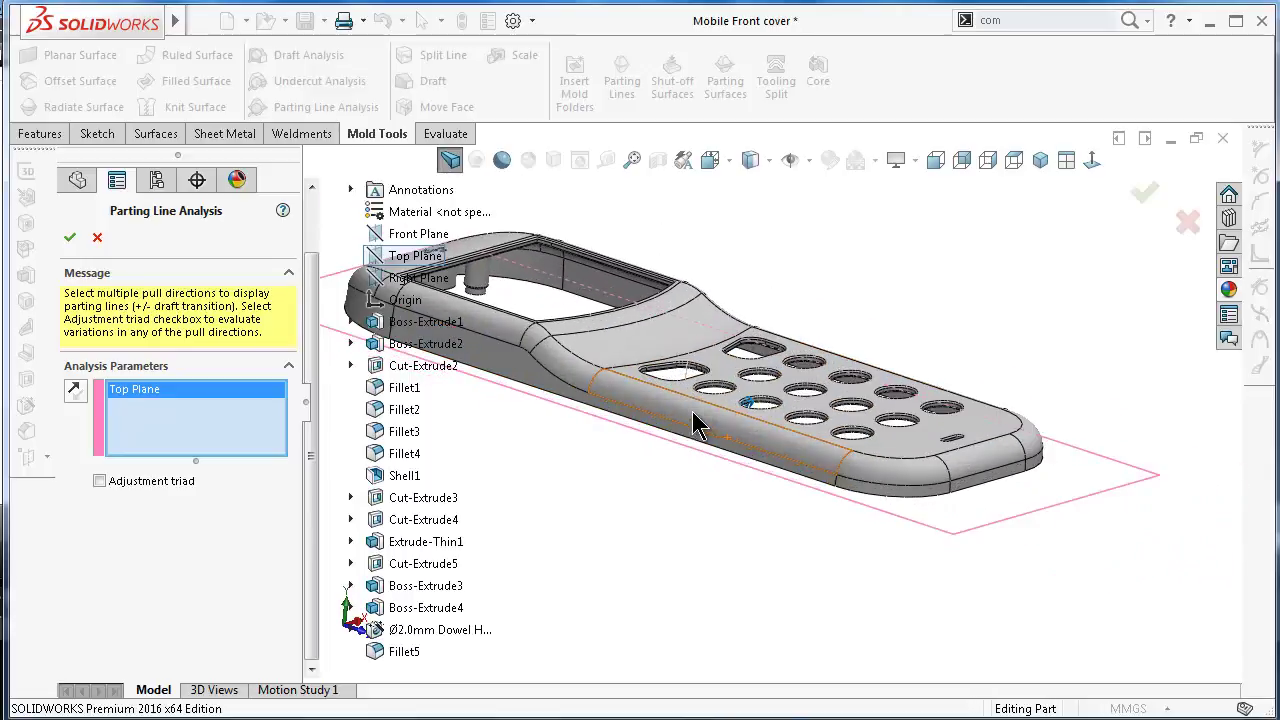
{"action": "left_click", "coordinate": [1143, 194]}
{"action": "middle_click_drag", "start_coordinate": [926, 509], "coordinate": [712, 462]}
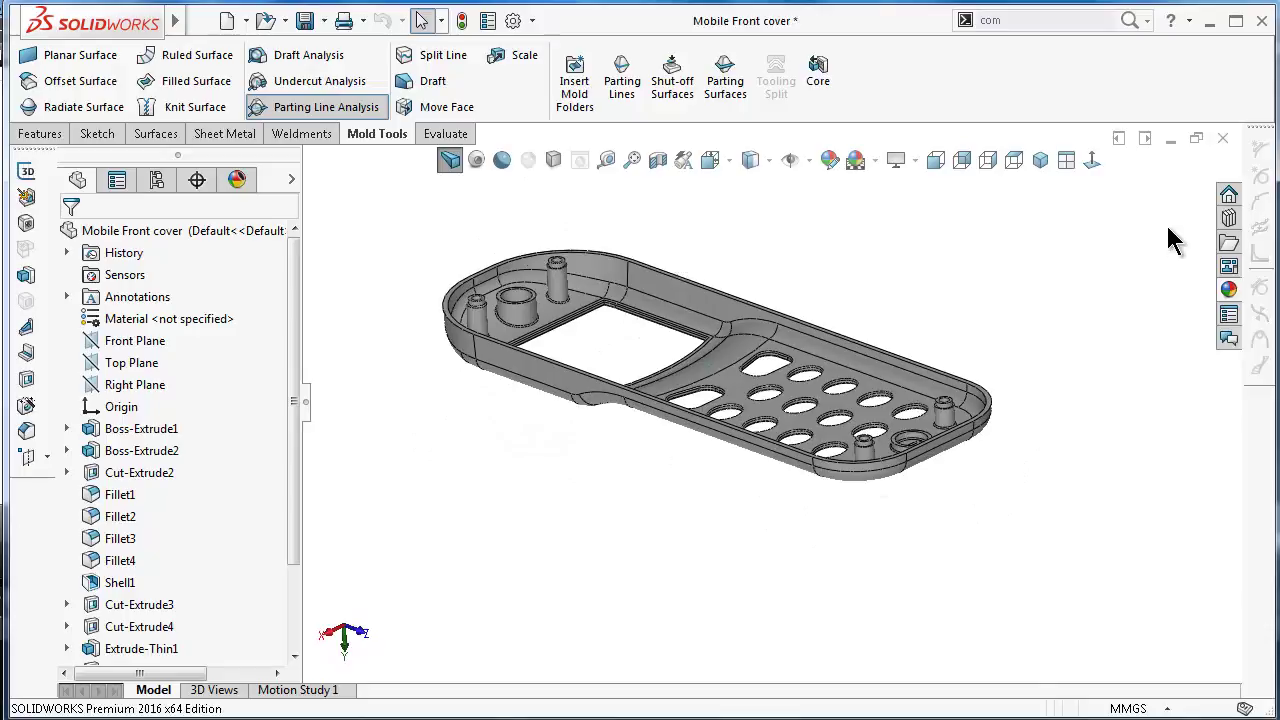
Switch to the Assem1 mold assembly and hide the upper mold block.
{"action": "left_click", "coordinate": [1170, 138]}
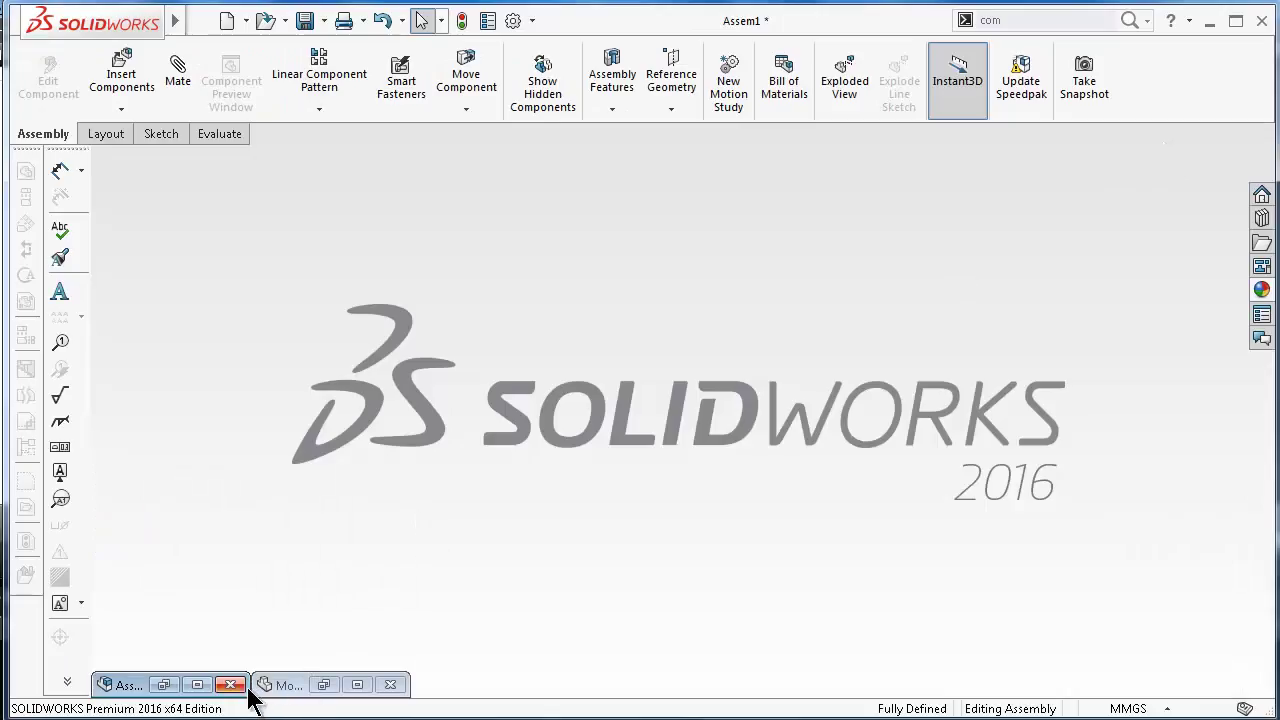
{"action": "double_click", "coordinate": [285, 685]}
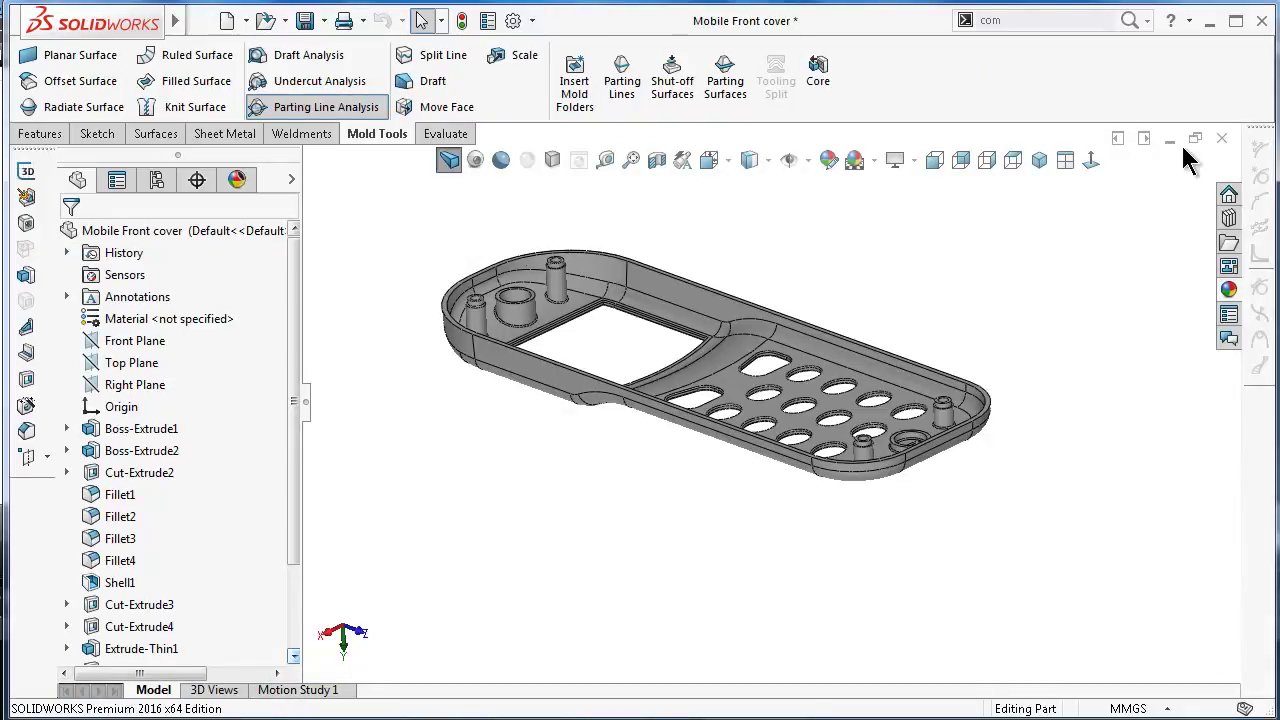
{"action": "left_click", "coordinate": [1170, 138]}
{"action": "double_click", "coordinate": [131, 684]}
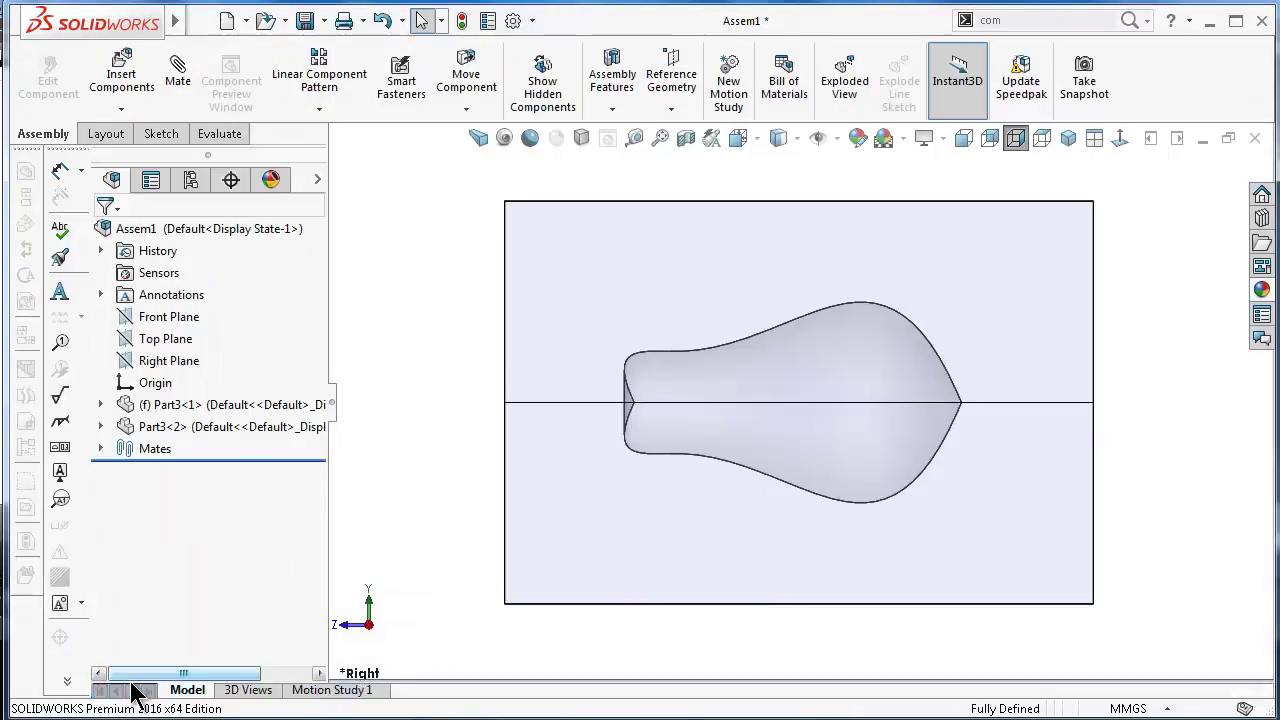
{"action": "mouse_move", "coordinate": [829, 421]}
{"action": "middle_mouse_down"}
{"action": "mouse_move", "coordinate": [847, 402]}
{"action": "mouse_move", "coordinate": [765, 400]}
{"action": "middle_mouse_up"}
{"action": "left_click", "coordinate": [485, 312]}
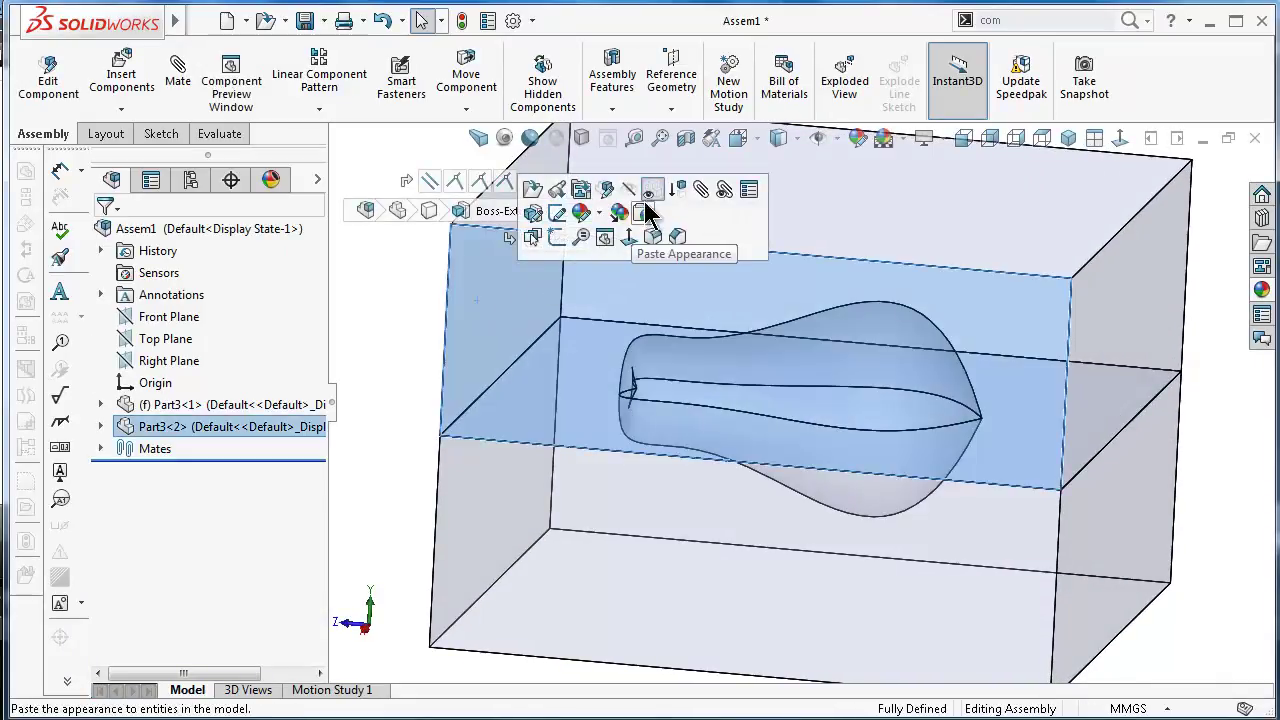
{"action": "left_click", "coordinate": [640, 198]}
Turn off the transparency of the lower mold block.
{"action": "middle_click_drag", "start_coordinate": [492, 268], "coordinate": [514, 341]}
{"action": "left_click", "coordinate": [522, 363]}
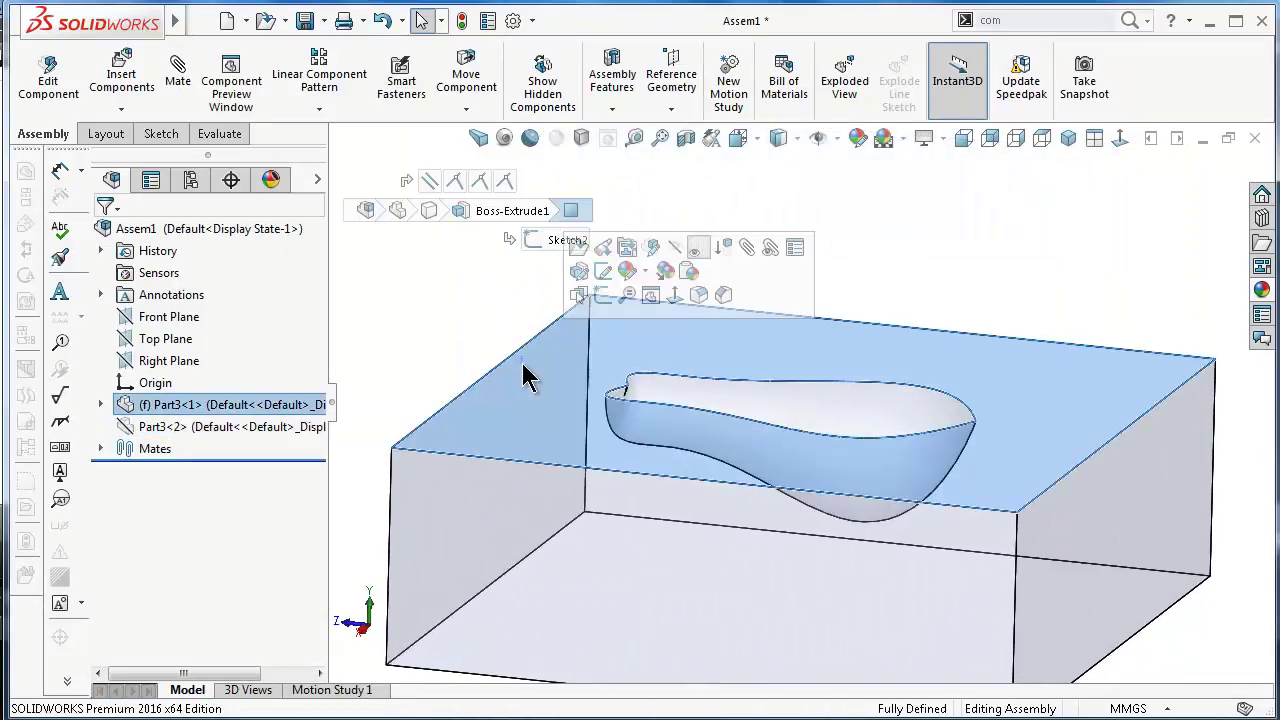
{"action": "left_click", "coordinate": [698, 250]}
{"action": "left_click", "coordinate": [491, 318]}
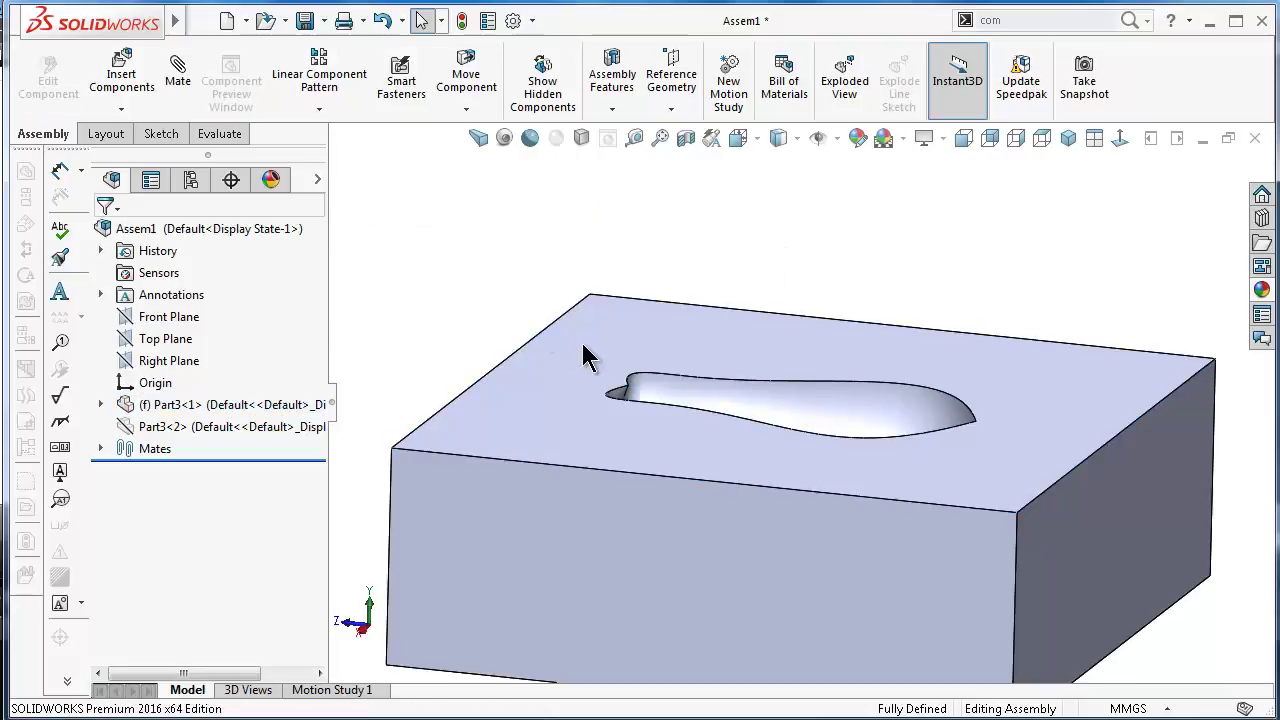
Highlight the lower block's upper face and the cavity's rim edge to examine where the mold halves meet.
{"action": "left_click", "coordinate": [610, 372]}
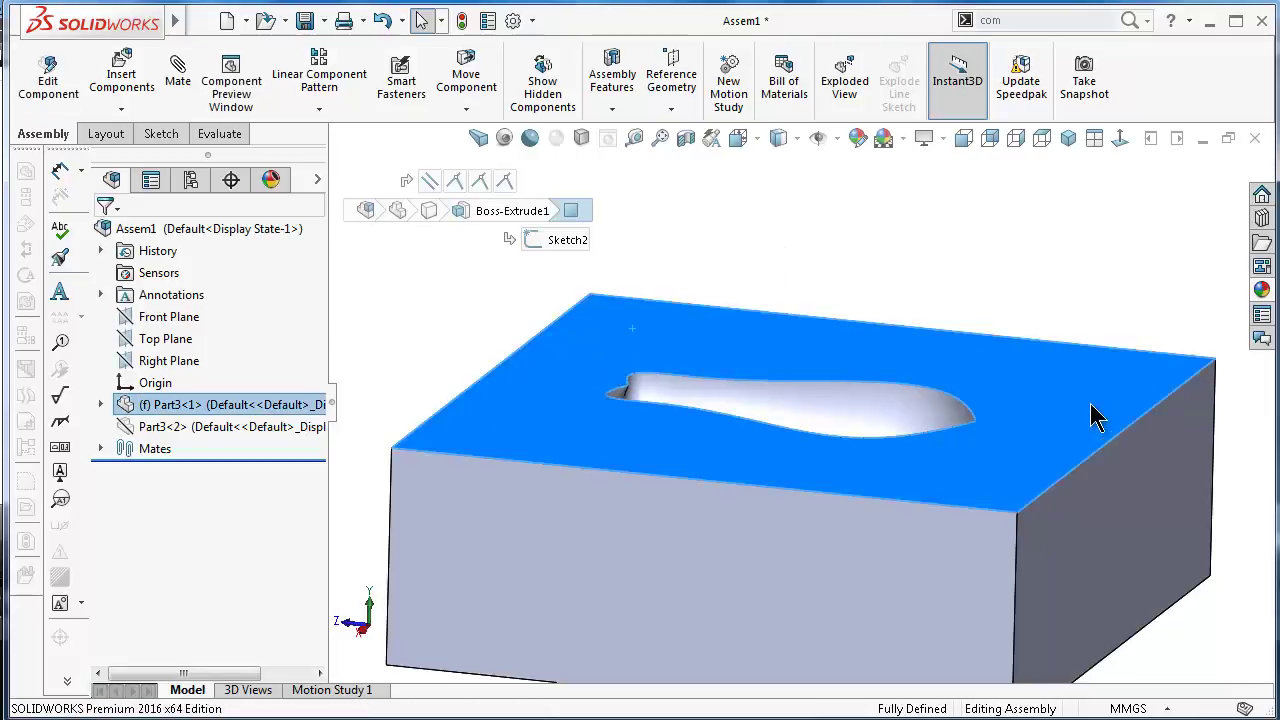
{"action": "middle_click_drag", "start_coordinate": [1084, 426], "coordinate": [1042, 433]}
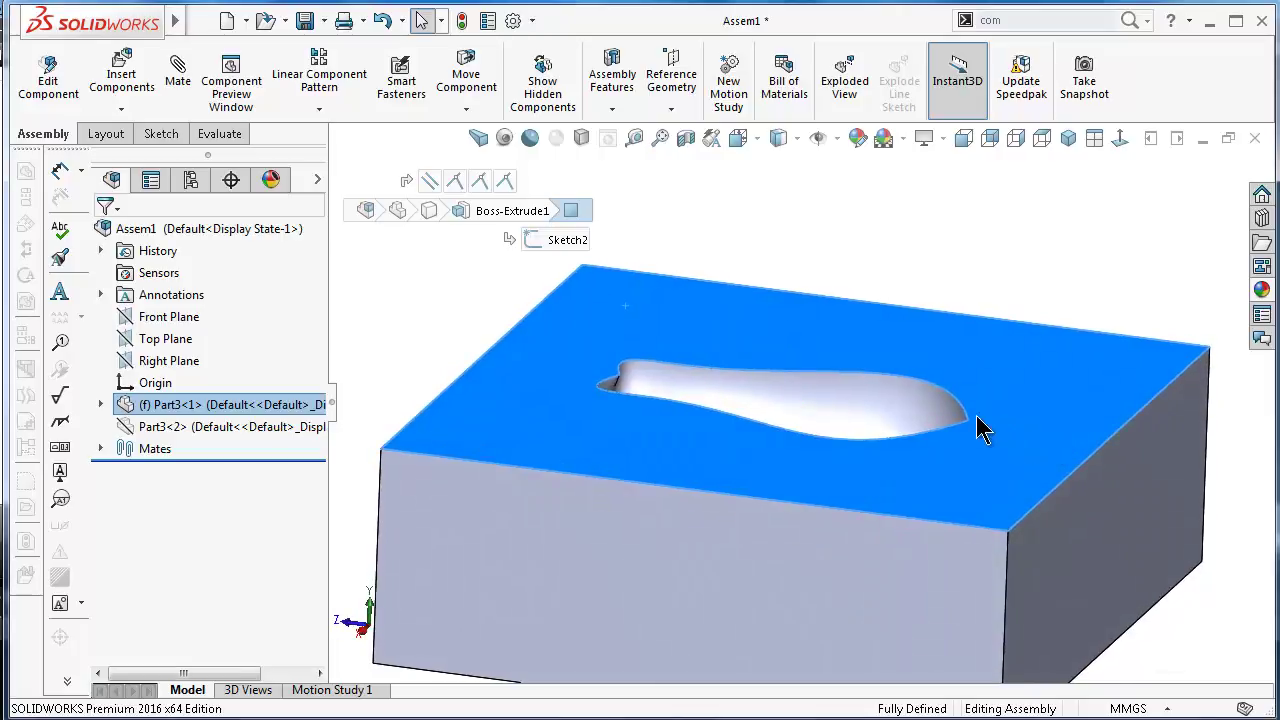
{"action": "left_click", "coordinate": [906, 378]}
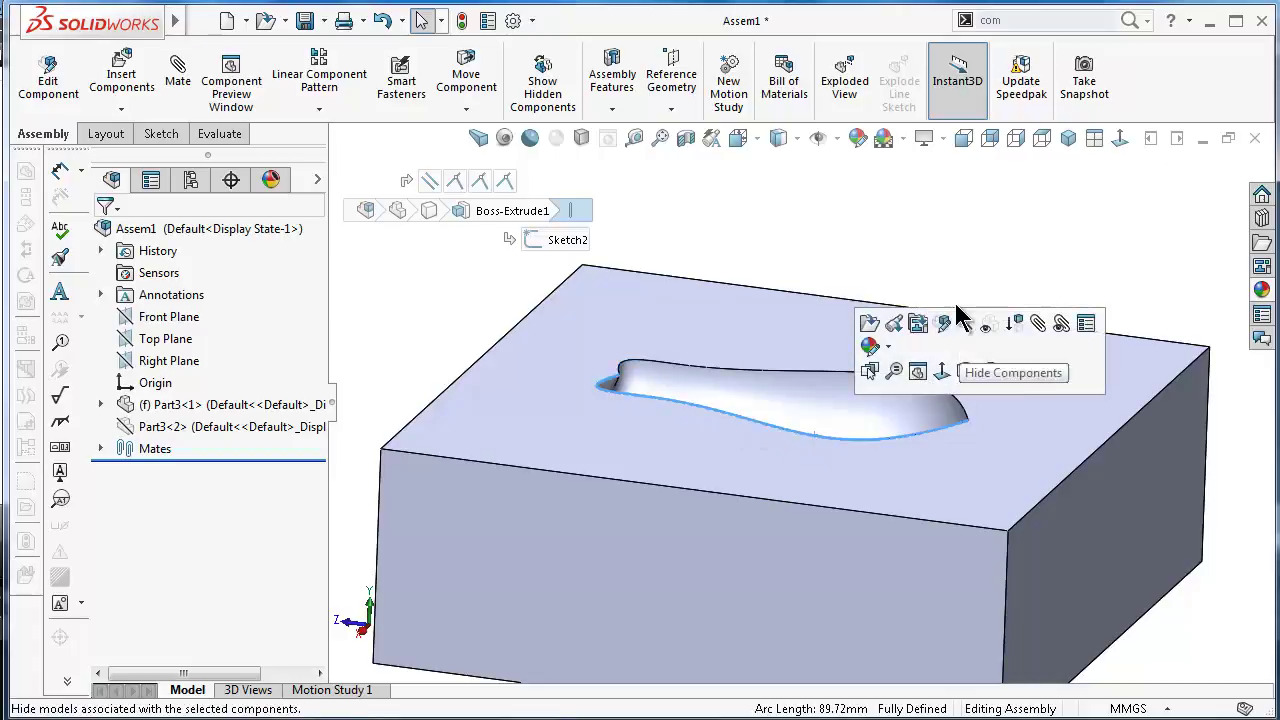
{"action": "left_click", "coordinate": [920, 242]}
{"action": "scroll", "coordinate": [940, 260], "scroll_direction": "up", "scroll_amount": 1}
Create a new part and sketch a circle centred on the origin on the Top Plane.
{"action": "middle_click_drag", "start_coordinate": [950, 270], "coordinate": [862, 620]}
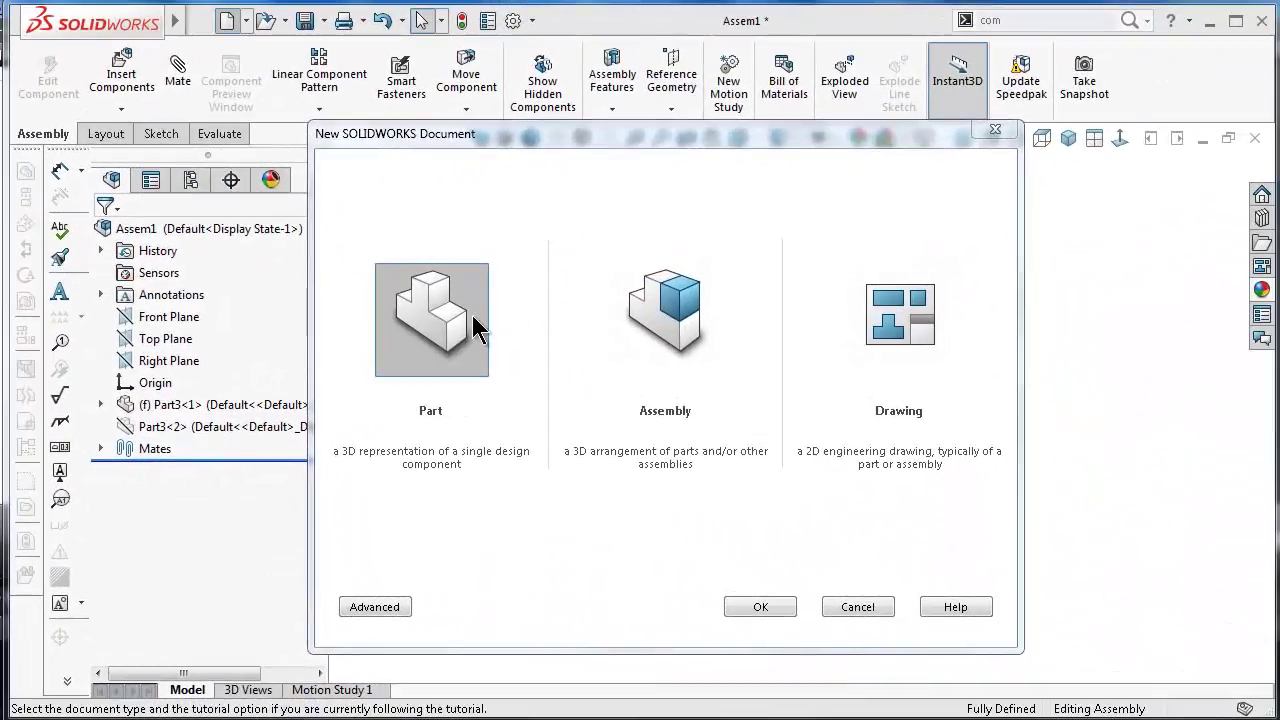
{"action": "left_click", "coordinate": [760, 607]}
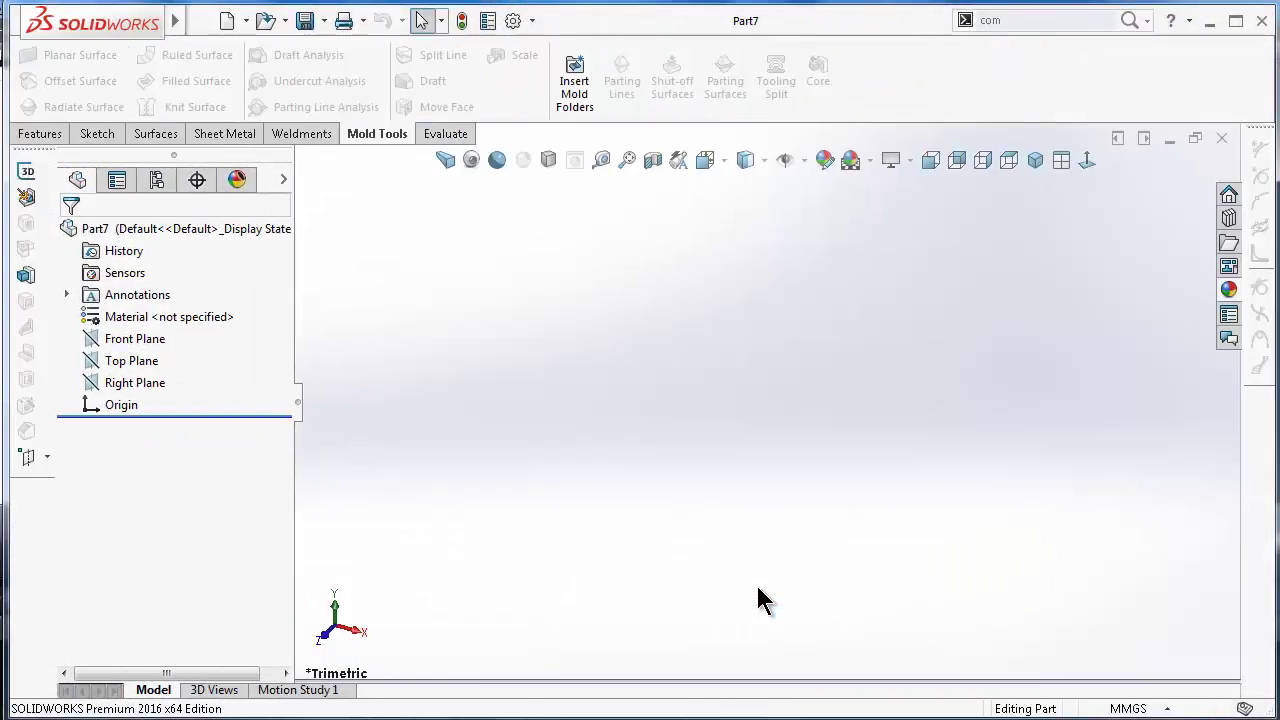
{"action": "left_click", "coordinate": [140, 361]}
{"action": "left_click", "coordinate": [180, 327]}
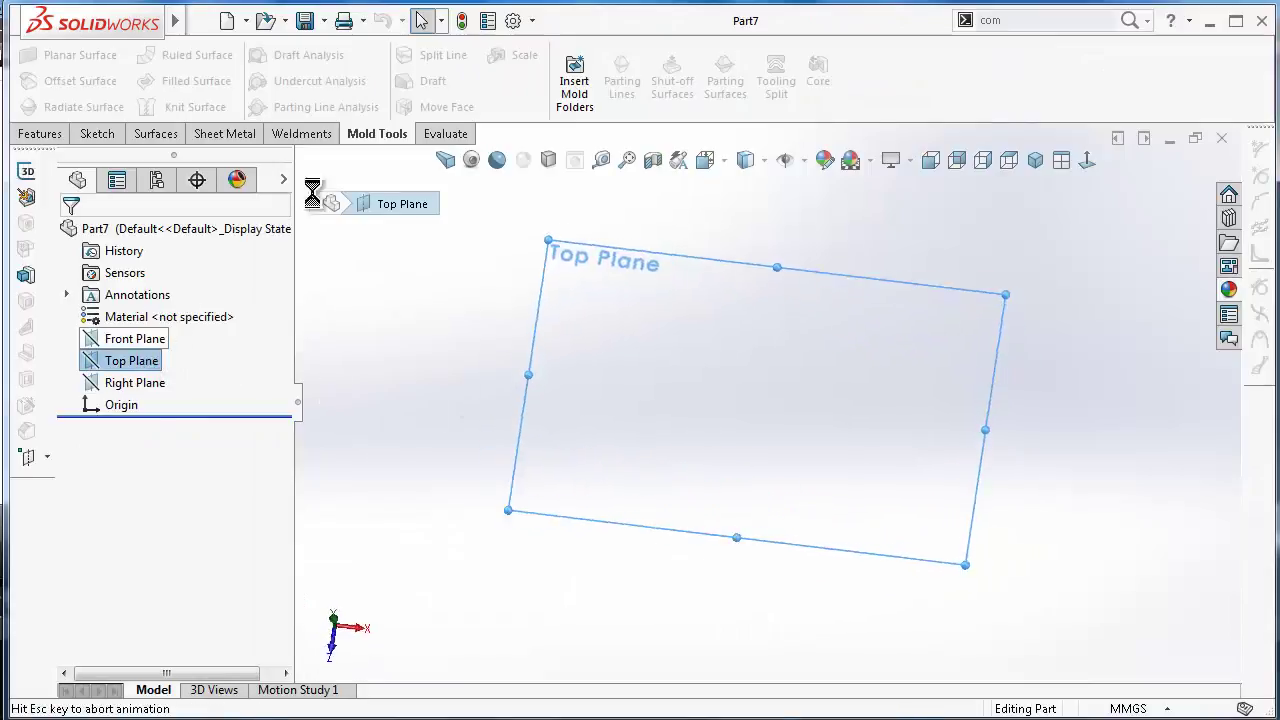
{"action": "left_click", "coordinate": [181, 55]}
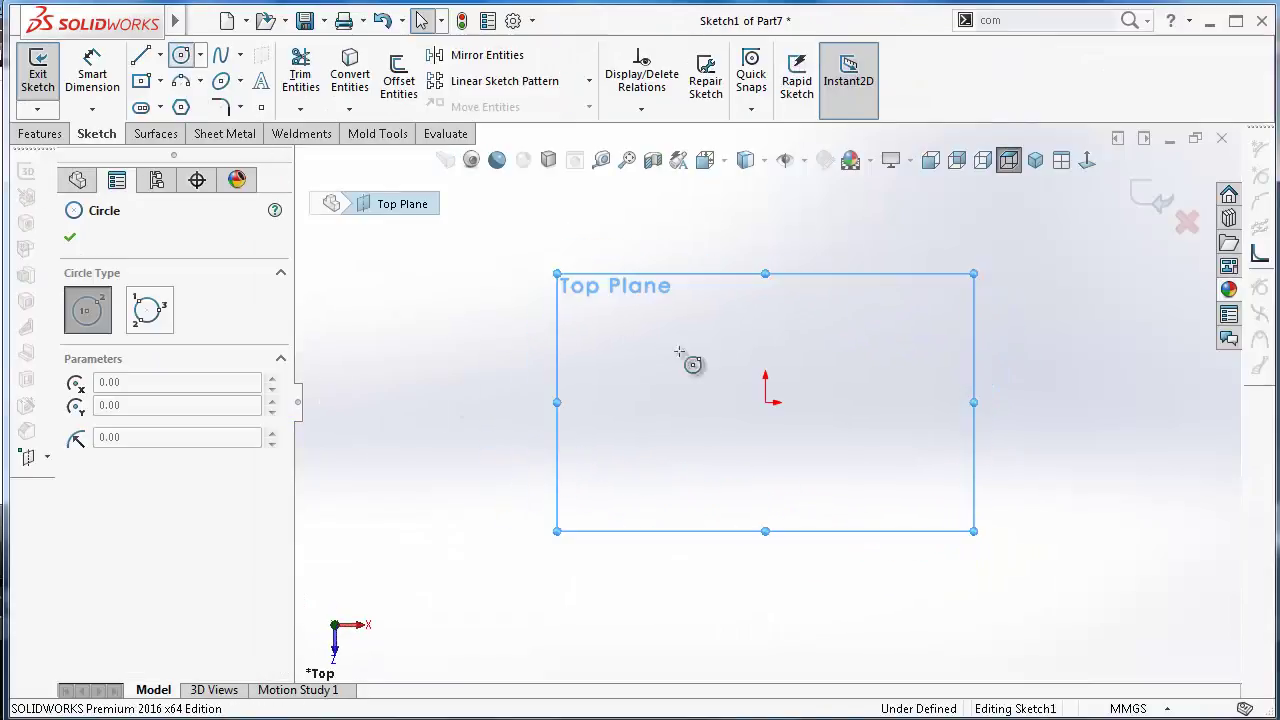
{"action": "left_click", "coordinate": [765, 402]}
{"action": "left_click", "coordinate": [686, 304]}
{"action": "left_click", "coordinate": [1152, 195]}
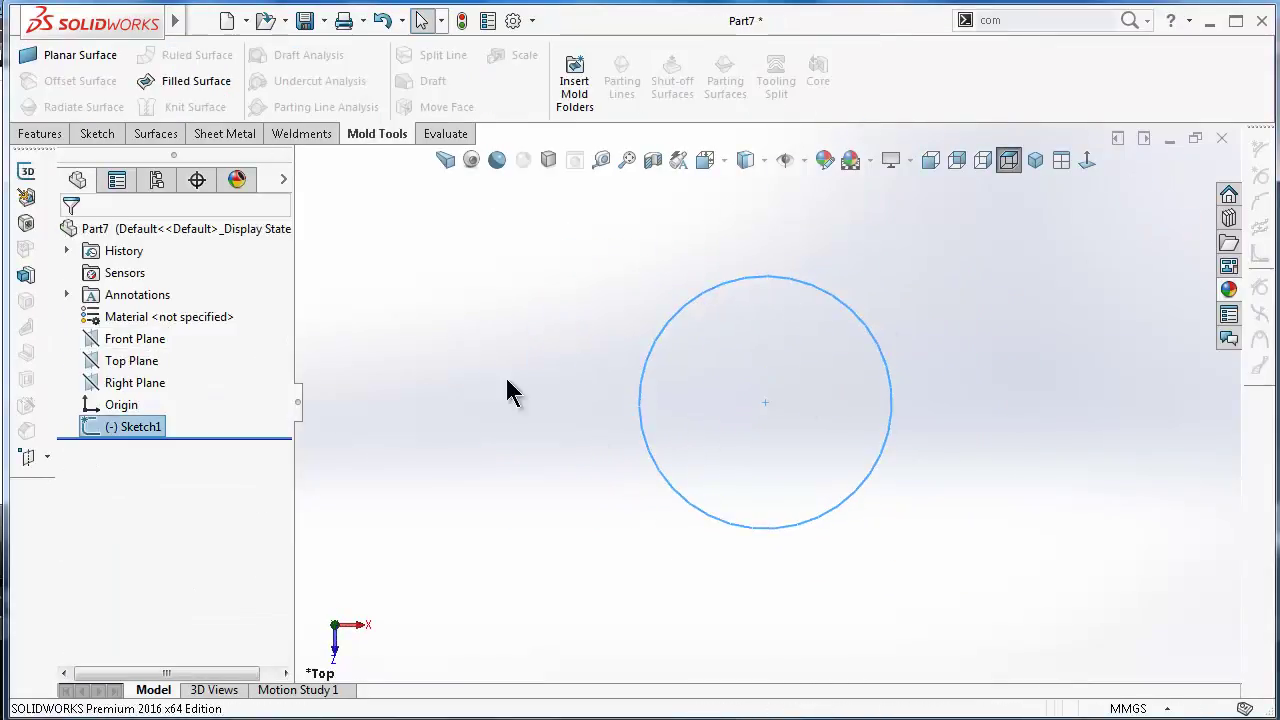
Extrude the circle 140 mm as a blind boss with a 7° inward draft.
{"action": "left_click", "coordinate": [62, 137]}
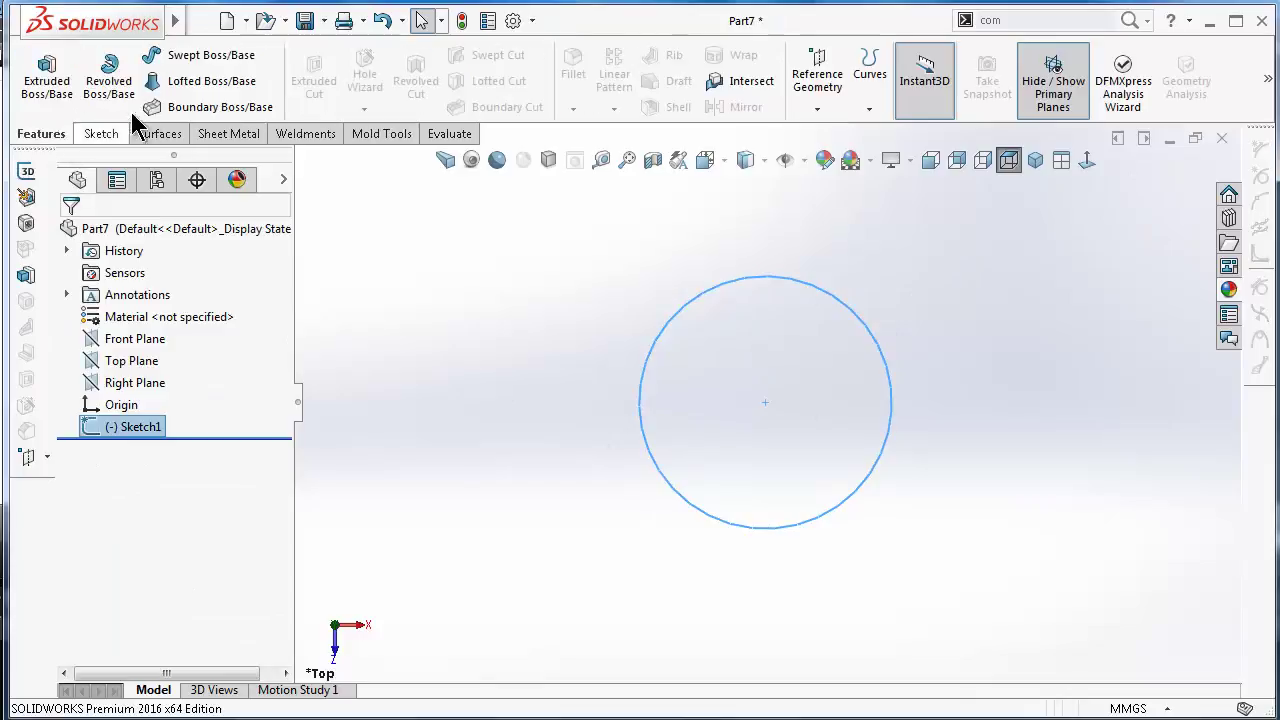
{"action": "left_click", "coordinate": [47, 82]}
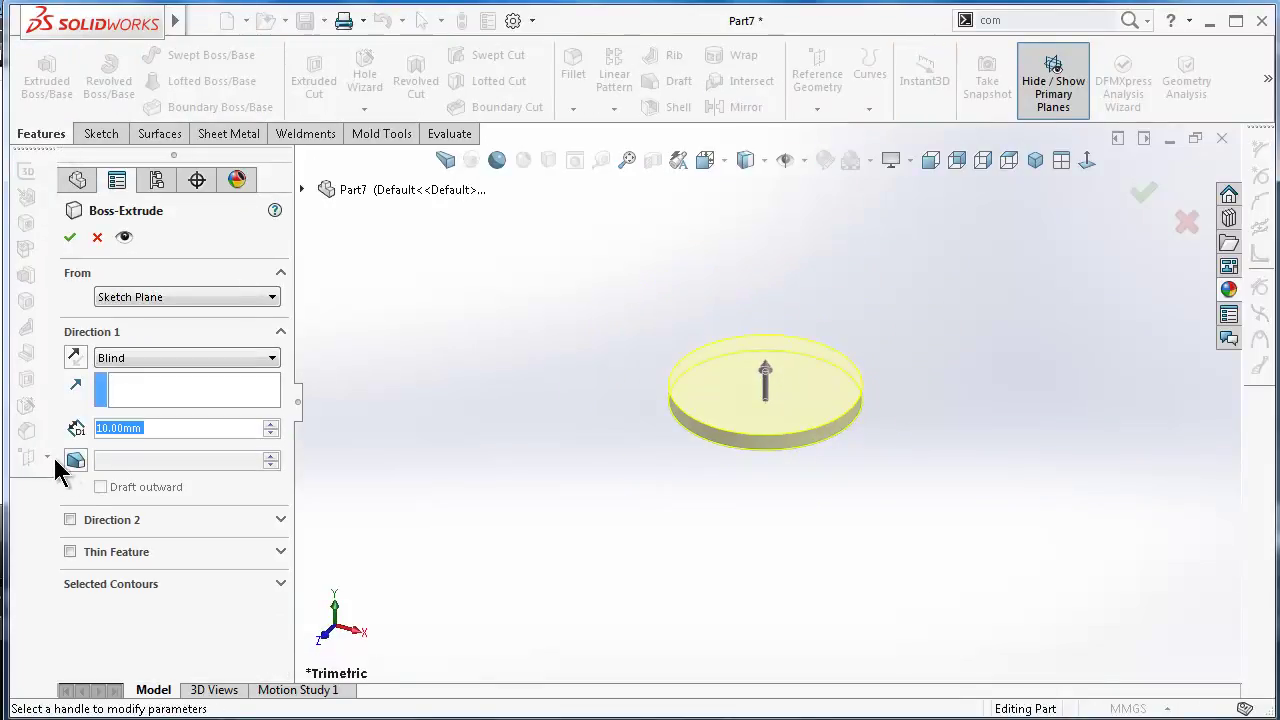
{"action": "left_click", "coordinate": [75, 460]}
{"action": "left_click_drag", "start_coordinate": [765, 372], "coordinate": [750, 175]}
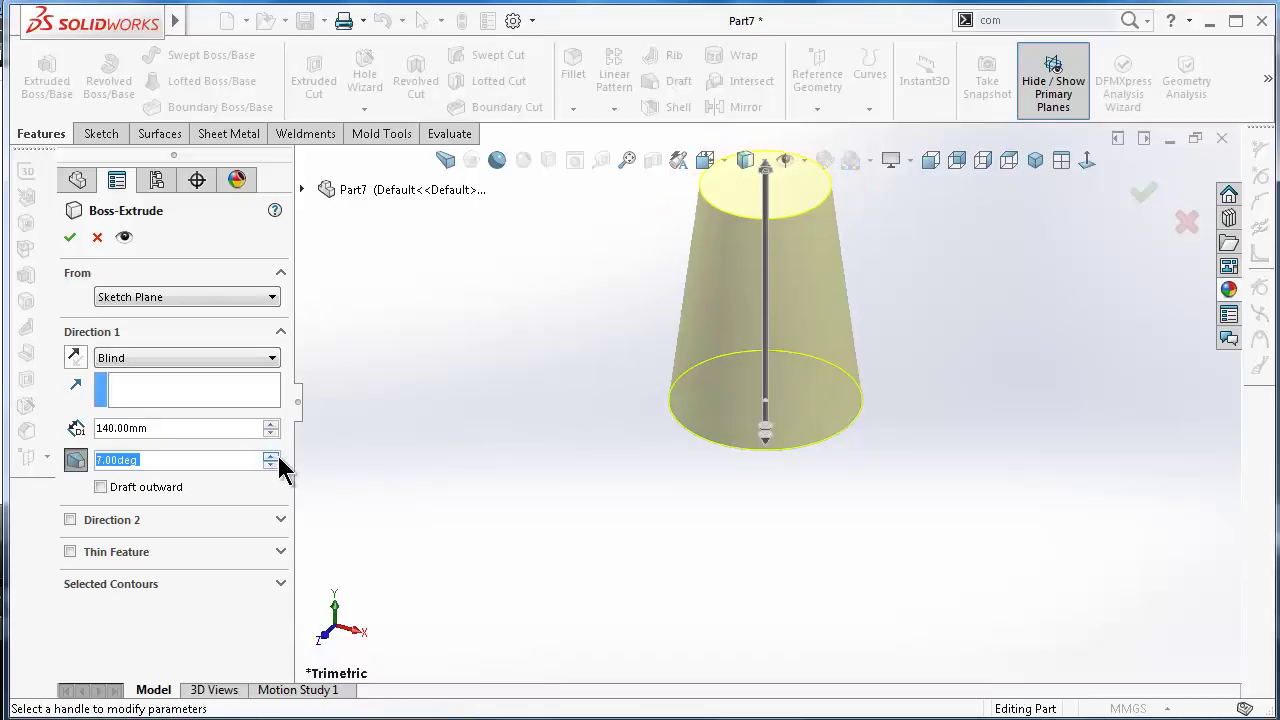
{"action": "left_click", "coordinate": [1144, 199]}
{"action": "scroll", "coordinate": [861, 267], "scroll_direction": "up", "scroll_amount": 3}
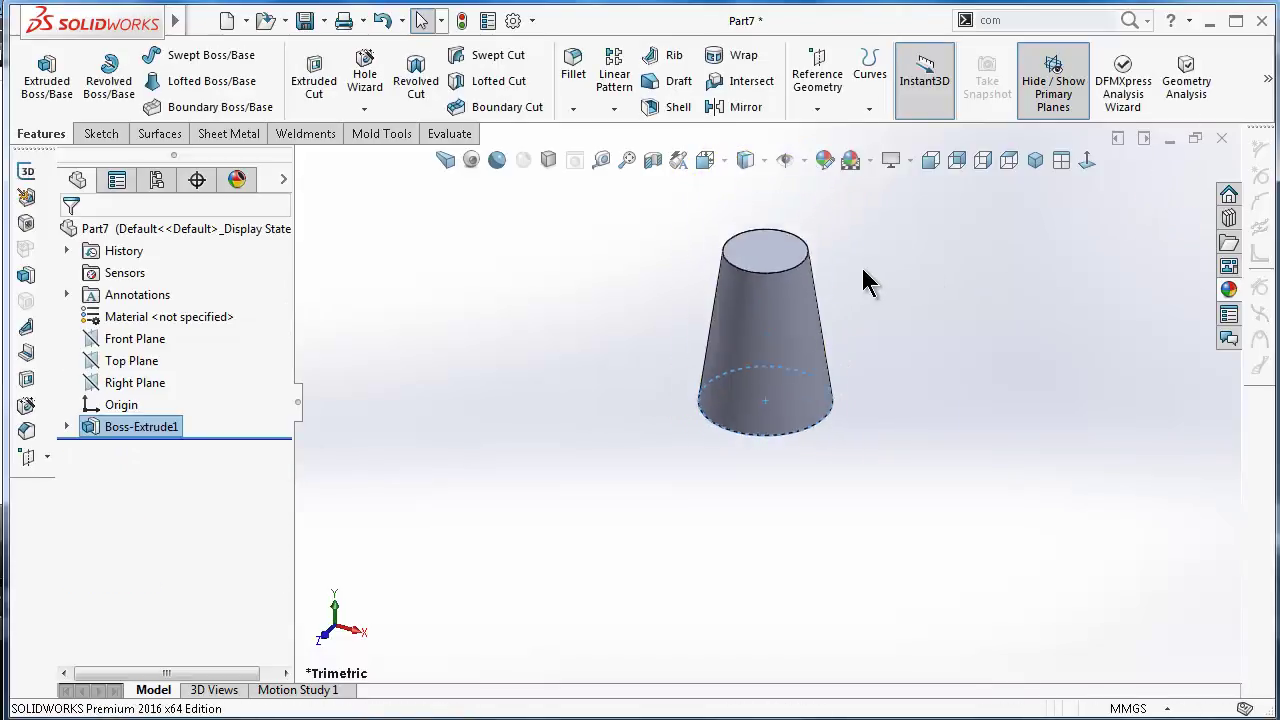
Start a Parting Line Analysis on the tapered cylinder with the Right Plane as pull direction and inspect the previewed parting line.
{"action": "middle_click_drag", "start_coordinate": [861, 267], "coordinate": [843, 375]}
{"action": "scroll", "coordinate": [842, 376], "scroll_direction": "down", "scroll_amount": 2}
{"action": "middle_click_drag", "start_coordinate": [842, 373], "coordinate": [811, 363]}
{"action": "middle_click_drag", "start_coordinate": [742, 299], "coordinate": [718, 293]}
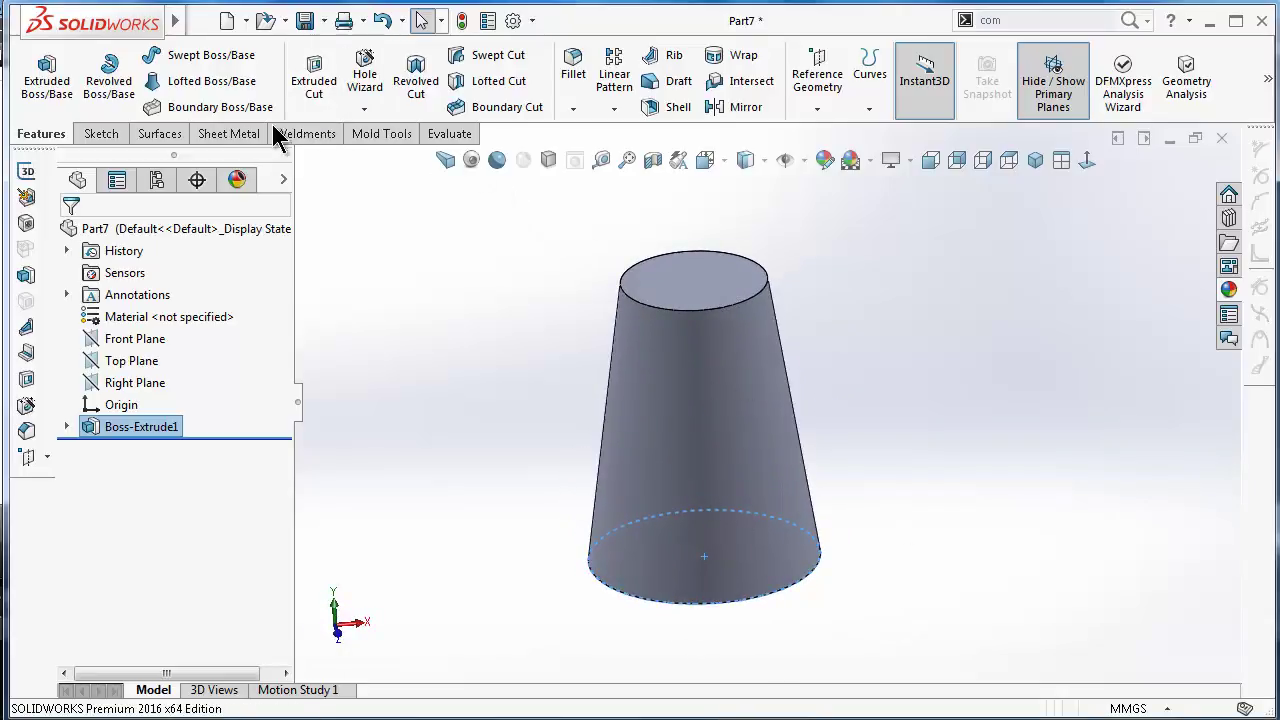
{"action": "left_click", "coordinate": [366, 138]}
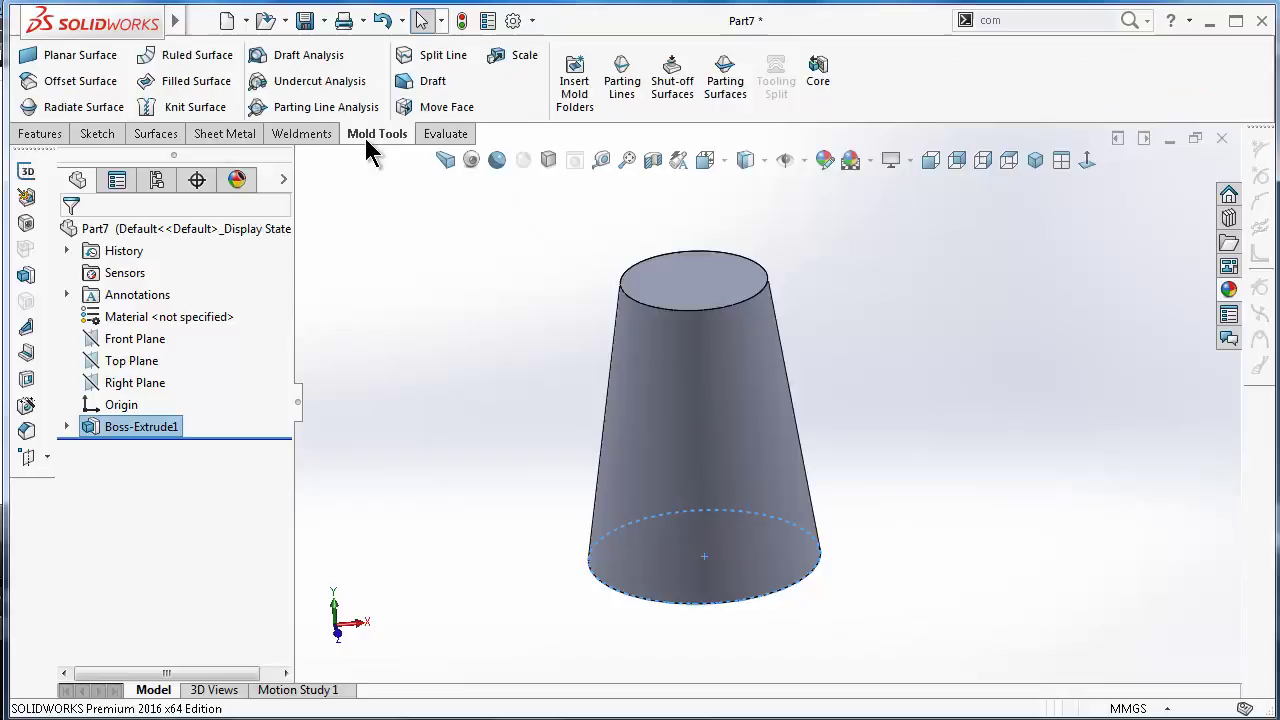
{"action": "left_click", "coordinate": [305, 107]}
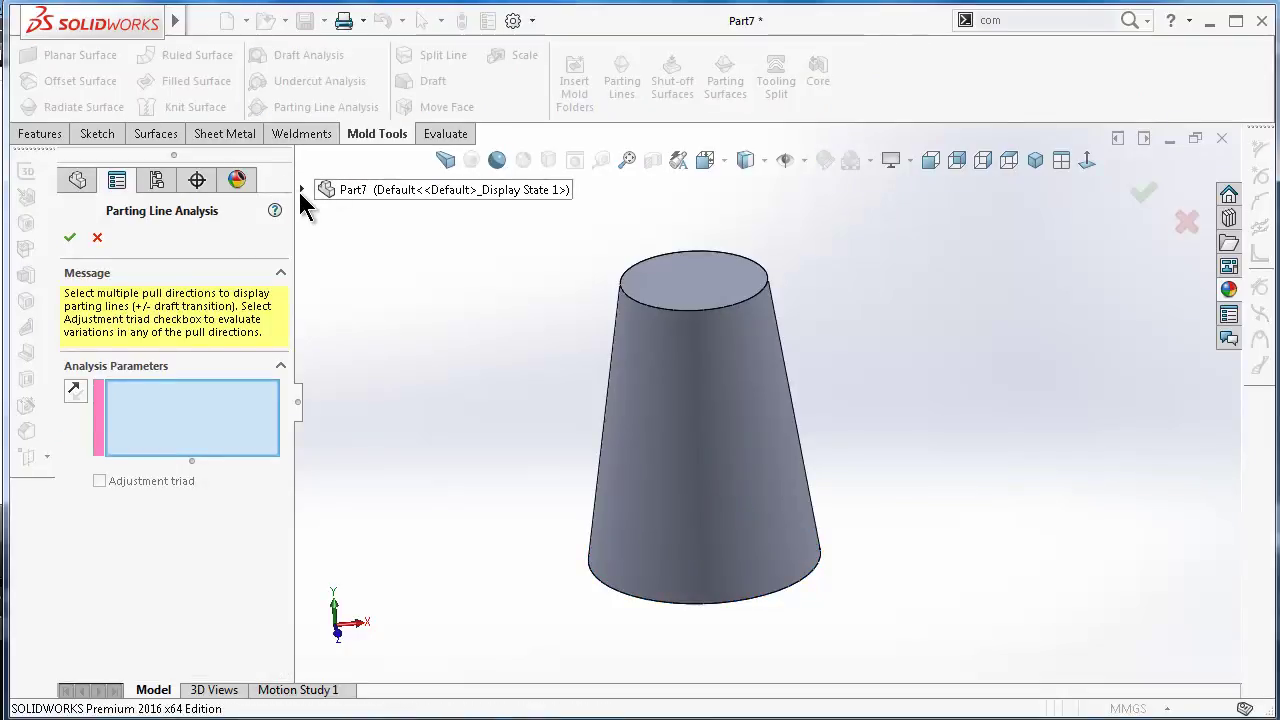
{"action": "left_click", "coordinate": [302, 191]}
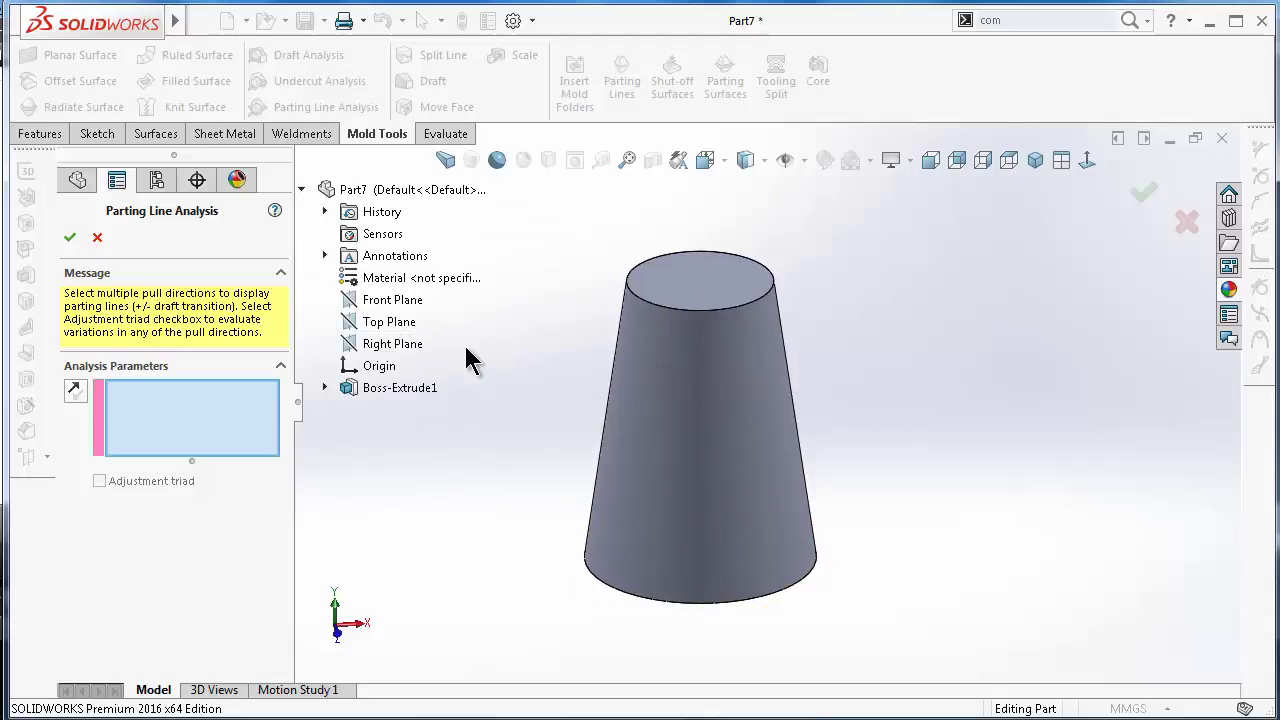
{"action": "middle_click_drag", "start_coordinate": [471, 357], "coordinate": [703, 337]}
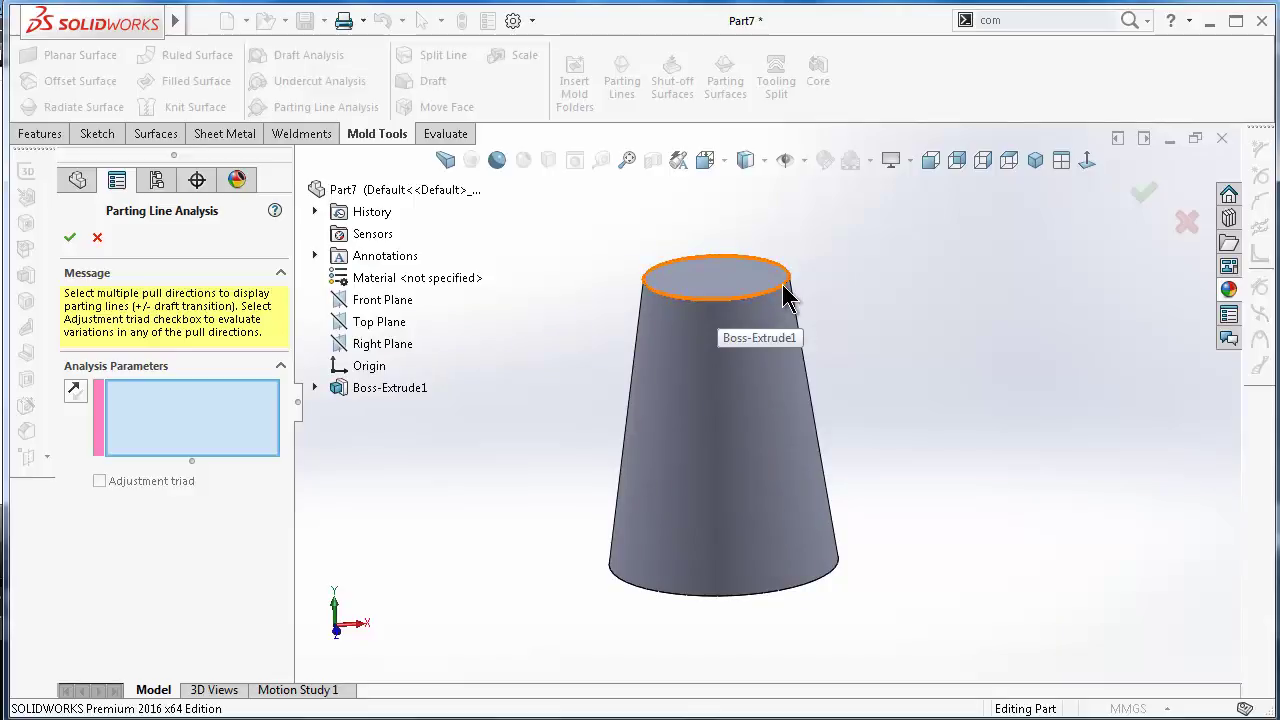
{"action": "middle_click_drag", "start_coordinate": [785, 295], "coordinate": [848, 355]}
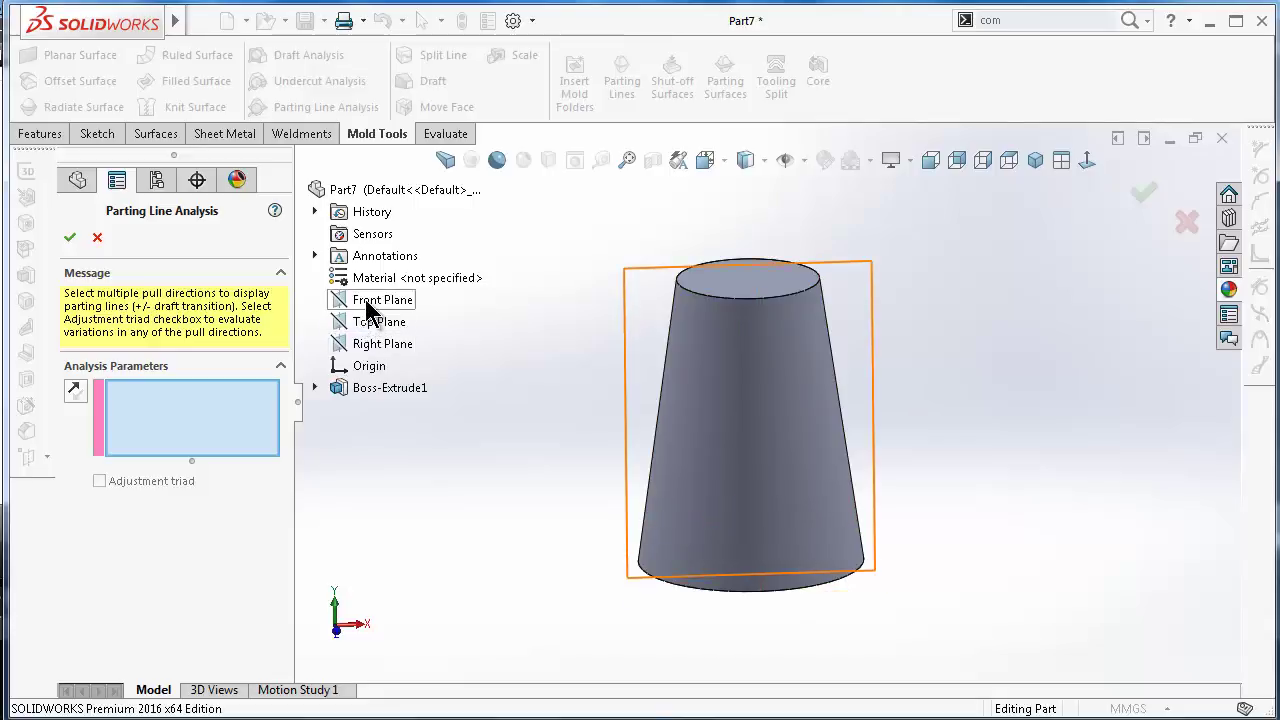
{"action": "left_click", "coordinate": [378, 346]}
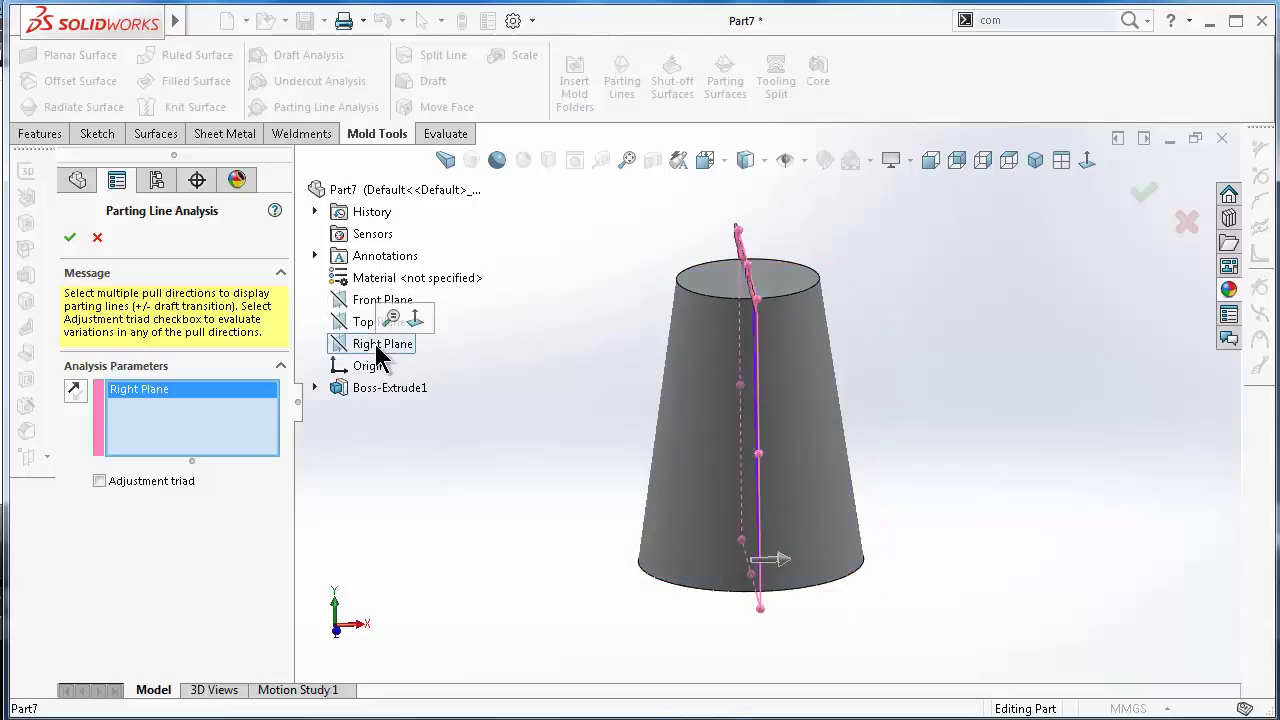
{"action": "middle_click_drag", "start_coordinate": [761, 414], "coordinate": [840, 414]}
{"action": "scroll", "coordinate": [922, 382], "scroll_direction": "down", "scroll_amount": 2}
{"action": "middle_click_drag", "start_coordinate": [922, 382], "coordinate": [760, 363]}
{"action": "scroll", "coordinate": [757, 337], "scroll_direction": "down", "scroll_amount": 2}
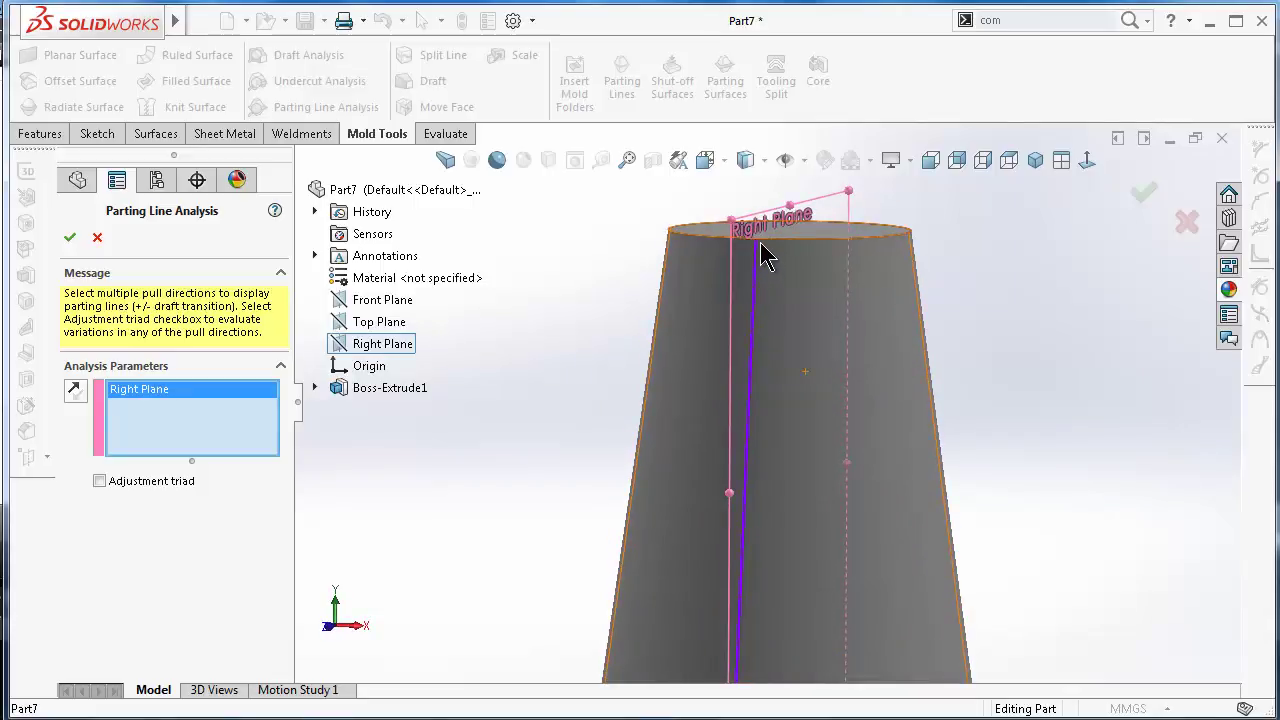
{"action": "scroll", "coordinate": [755, 492], "scroll_direction": "up", "scroll_amount": 2}
{"action": "middle_click_drag", "start_coordinate": [755, 492], "coordinate": [790, 500]}
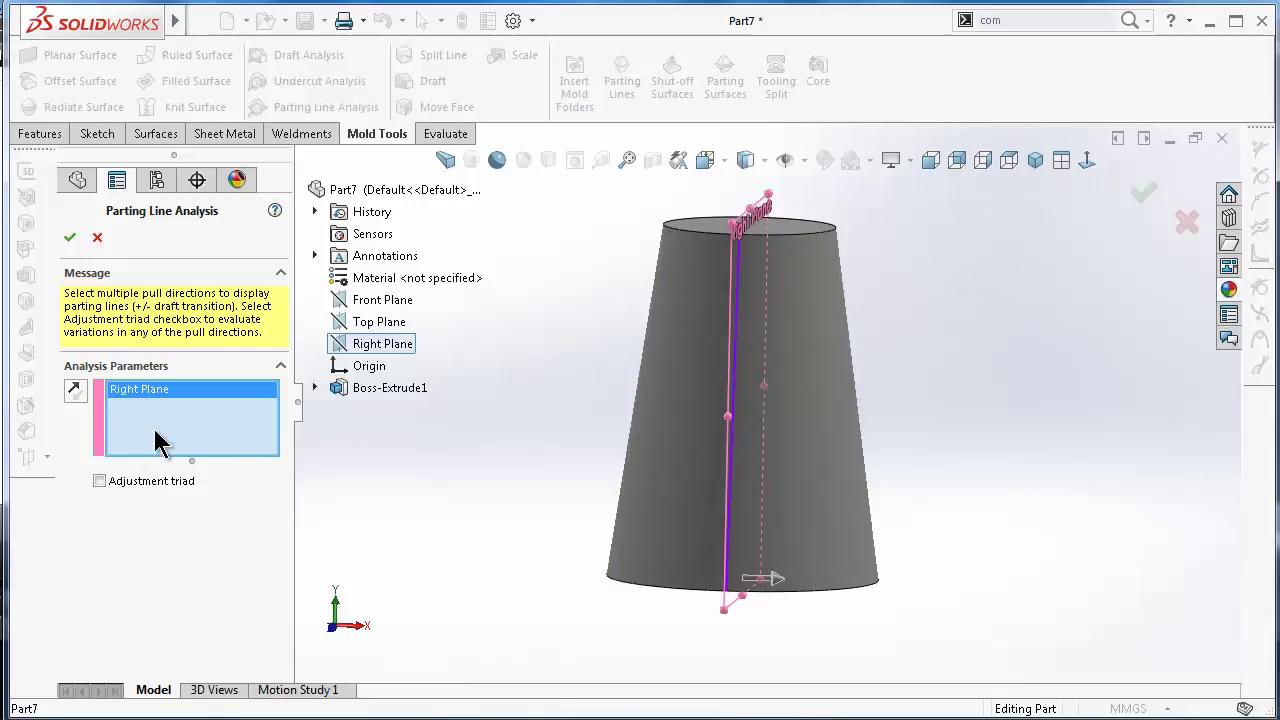
Replace the analysis pull direction with the Top Plane and inspect the tapered cylinder's base and sides.
{"action": "right_click", "coordinate": [165, 440]}
{"action": "left_click", "coordinate": [210, 440]}
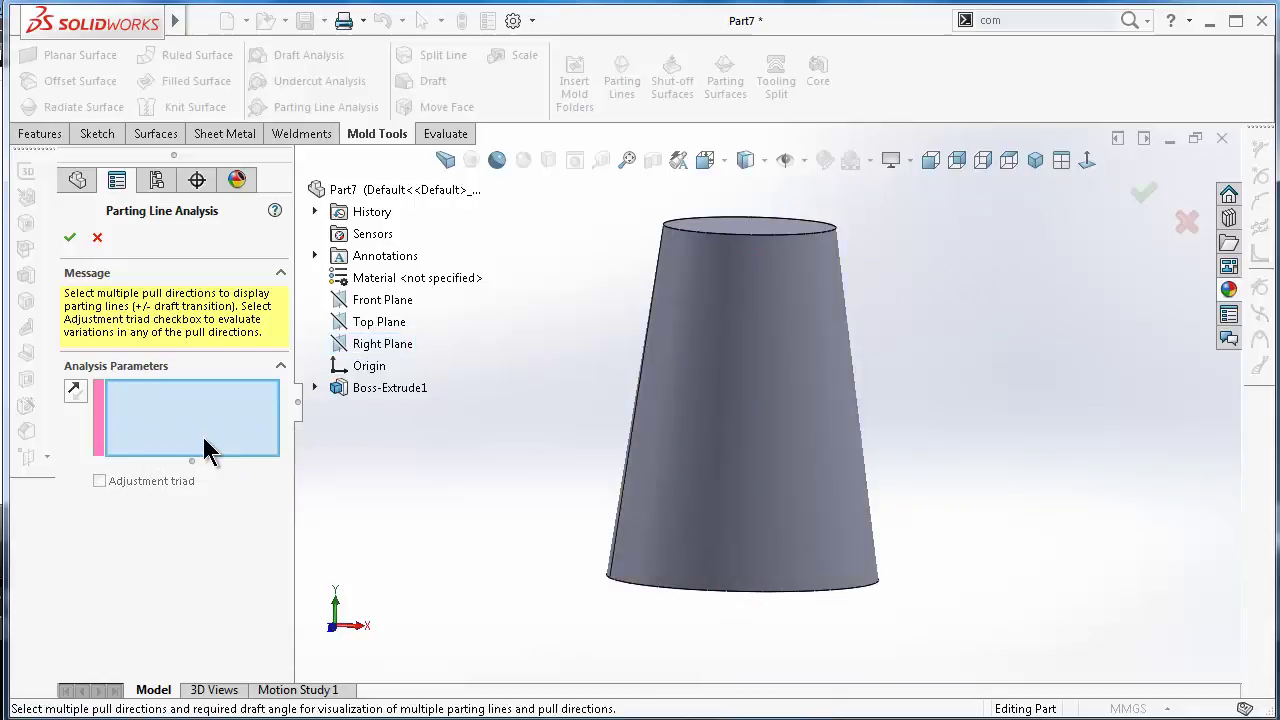
{"action": "left_click", "coordinate": [379, 322]}
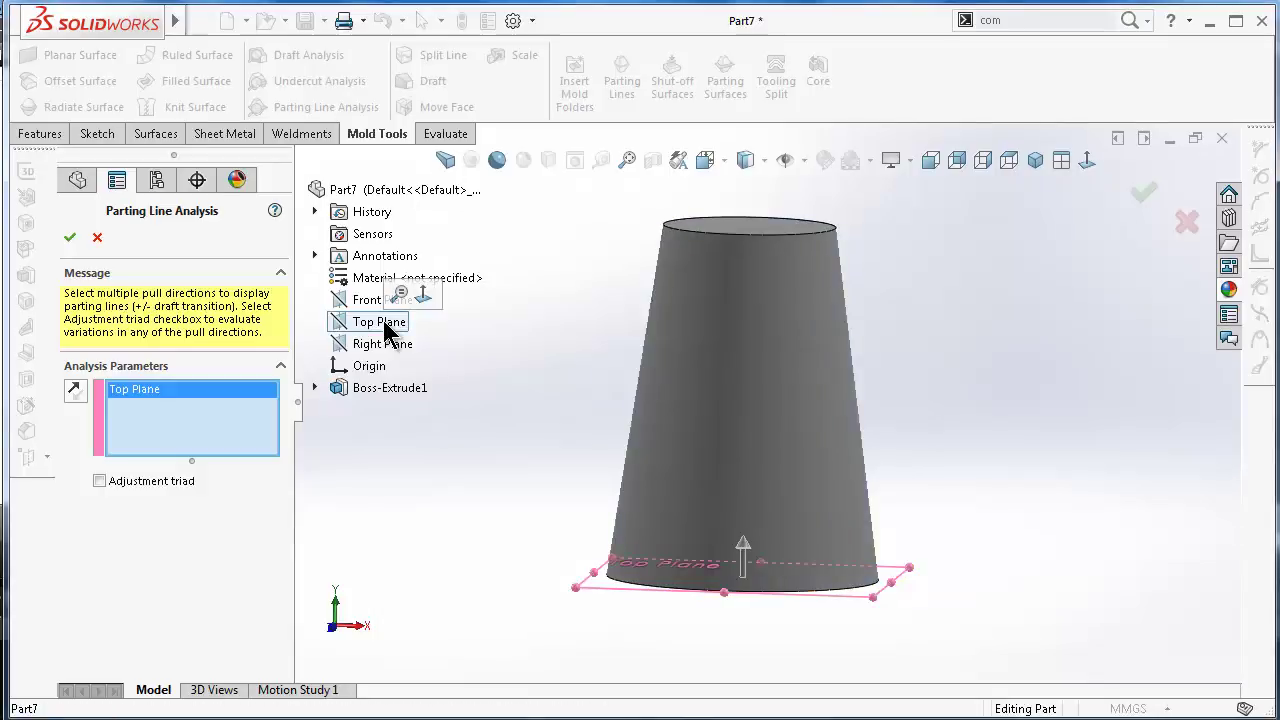
{"action": "middle_click_drag", "start_coordinate": [694, 529], "coordinate": [700, 475]}
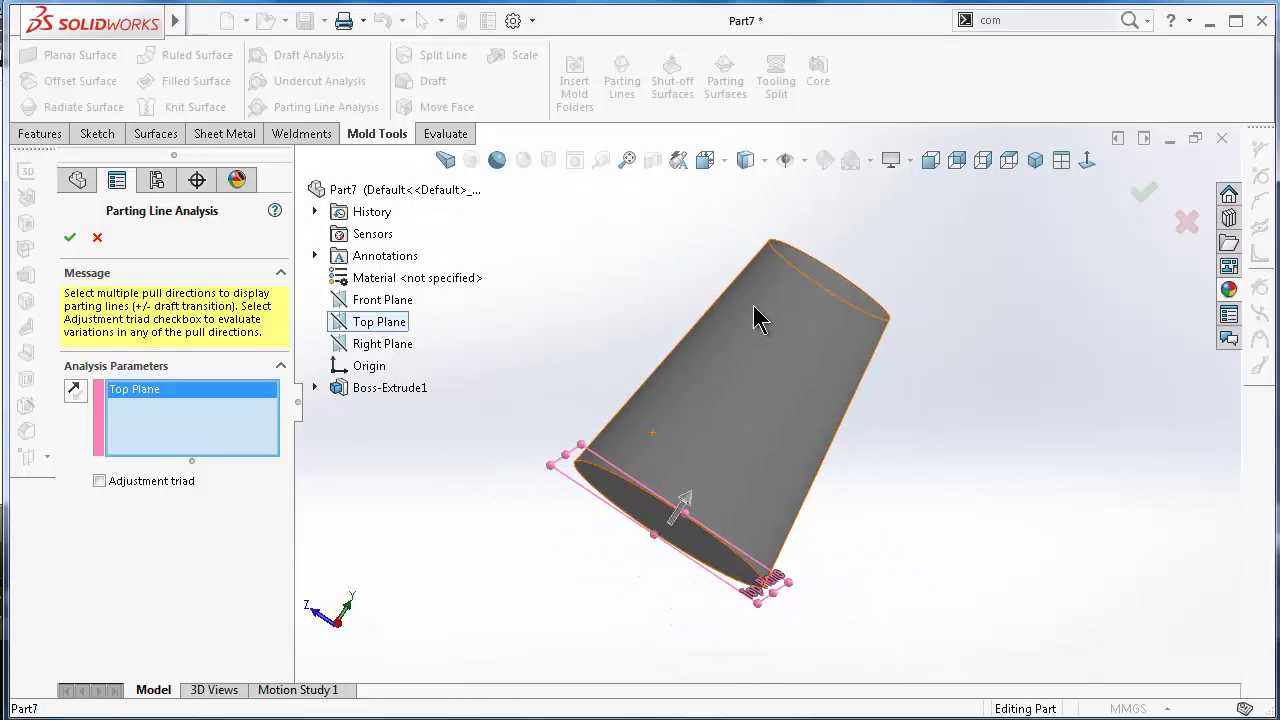
{"action": "mouse_move", "coordinate": [757, 318]}
{"action": "middle_mouse_down"}
{"action": "mouse_move", "coordinate": [680, 210]}
{"action": "mouse_move", "coordinate": [718, 230]}
{"action": "mouse_move", "coordinate": [750, 300]}
{"action": "middle_mouse_up"}
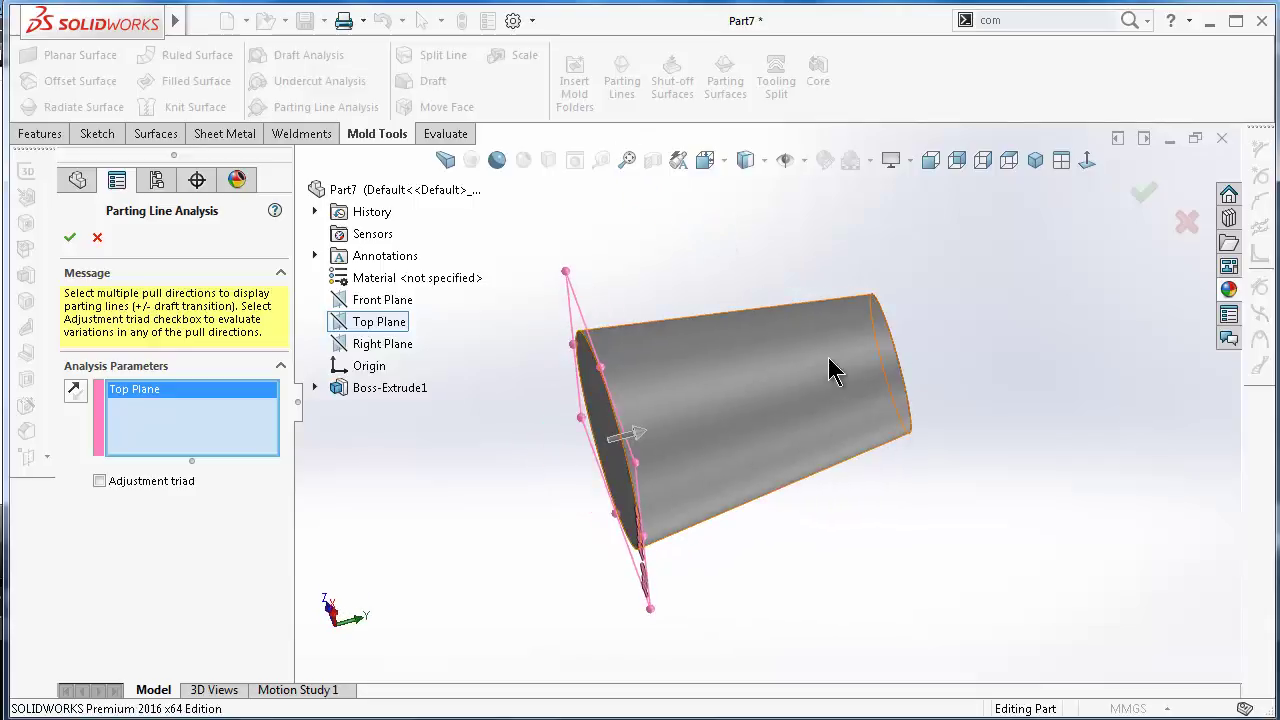
{"action": "middle_click_drag", "start_coordinate": [867, 500], "coordinate": [874, 229]}
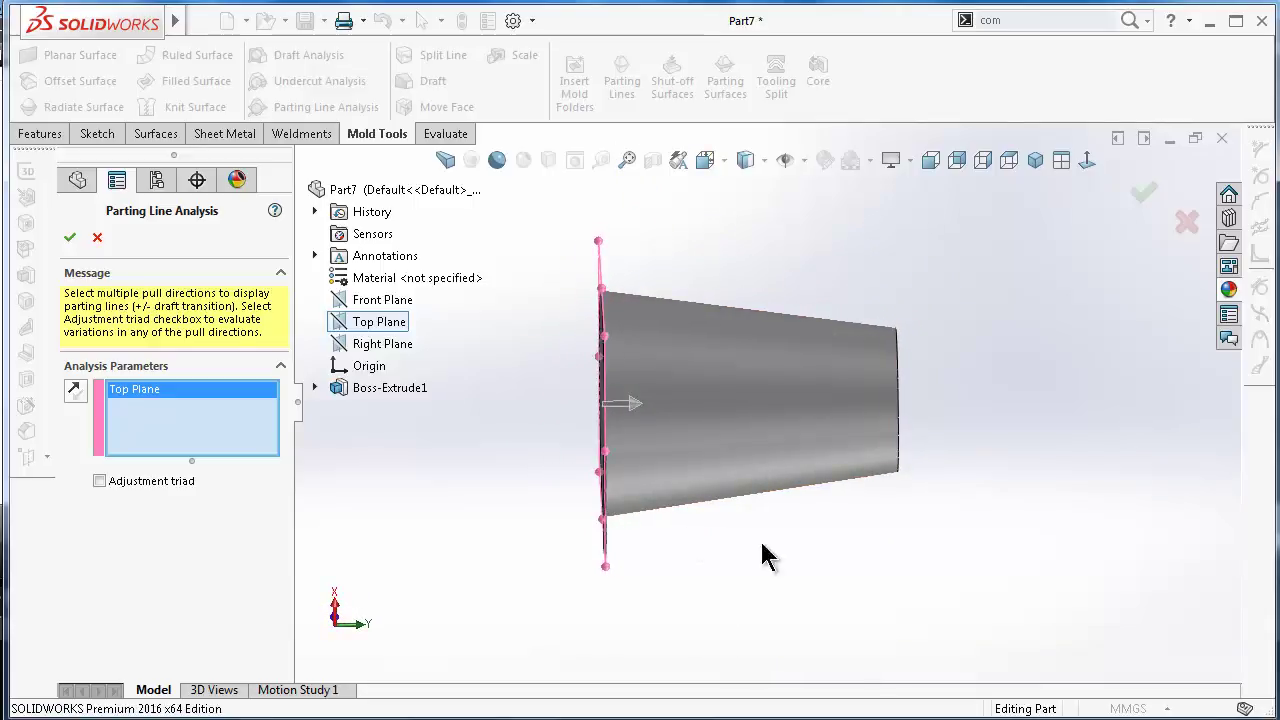
{"action": "middle_click_drag", "start_coordinate": [677, 463], "coordinate": [626, 331]}
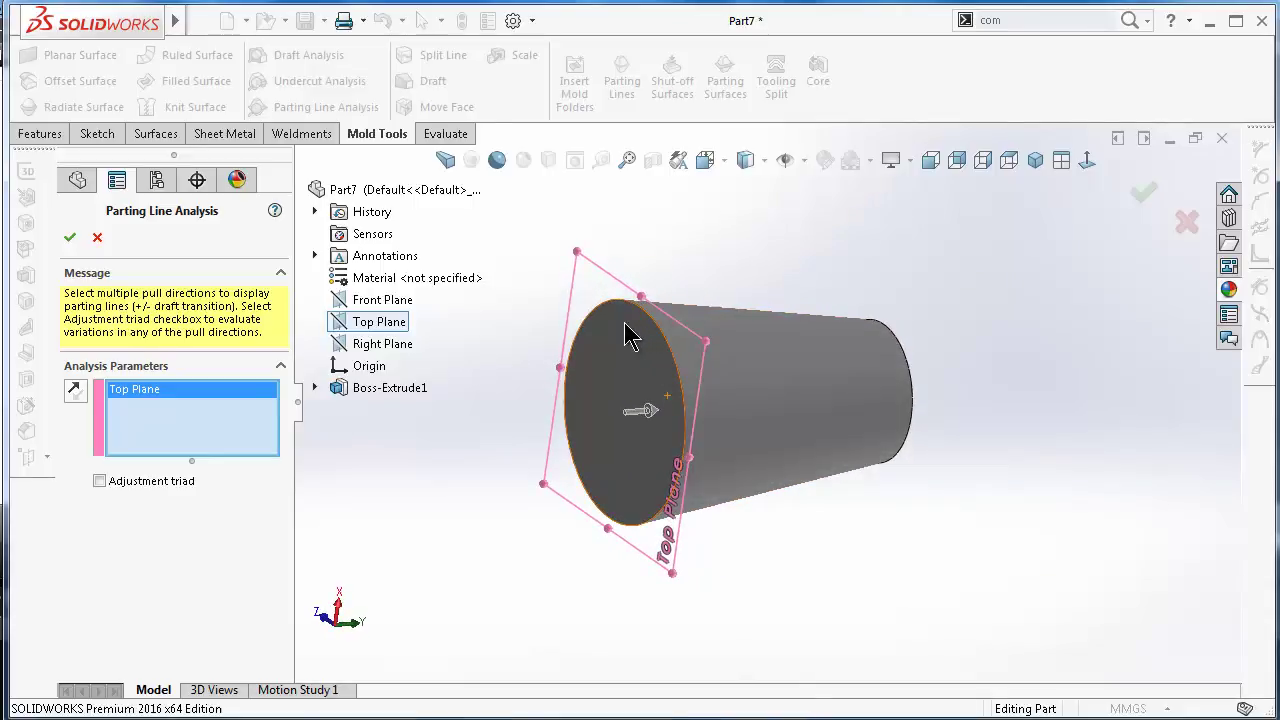
{"action": "middle_click_drag", "start_coordinate": [503, 390], "coordinate": [657, 384]}
Set the Right Plane as the pull direction, accept the Parting Line Analysis and inspect the line along the tapered side.
{"action": "left_click", "coordinate": [386, 345]}
{"action": "middle_click_drag", "start_coordinate": [501, 517], "coordinate": [276, 386]}
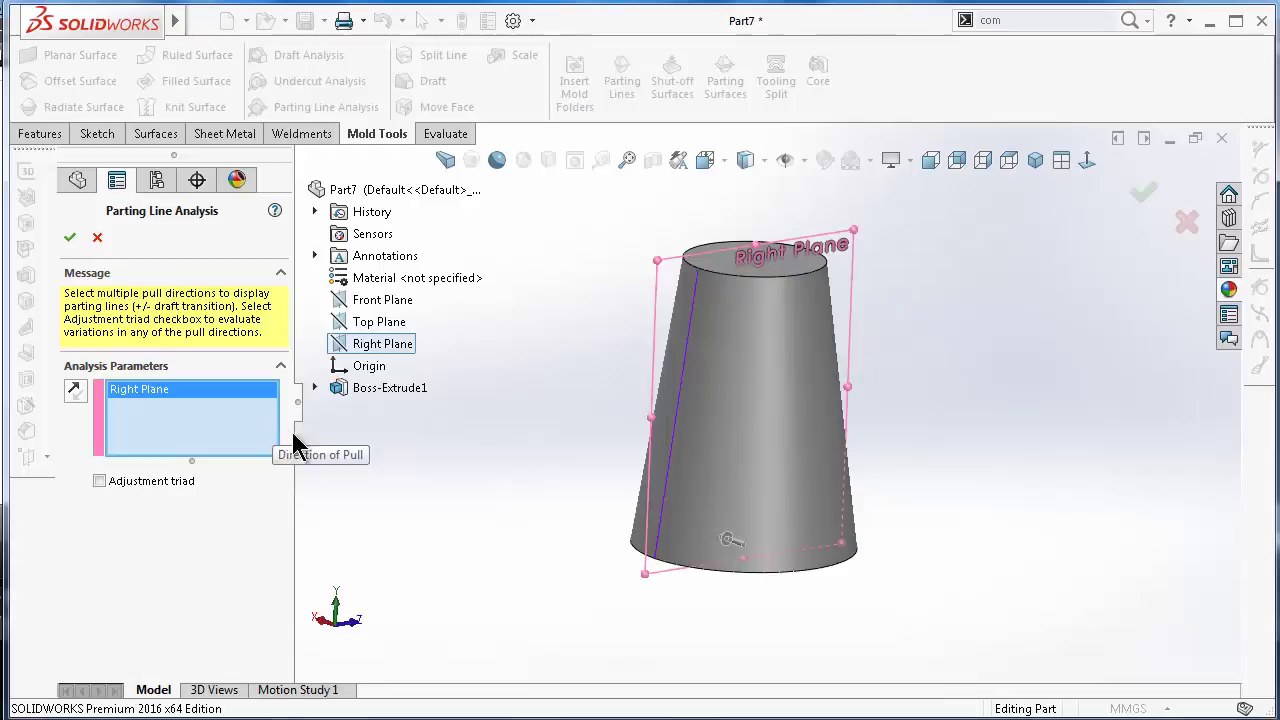
{"action": "left_click", "coordinate": [1146, 200]}
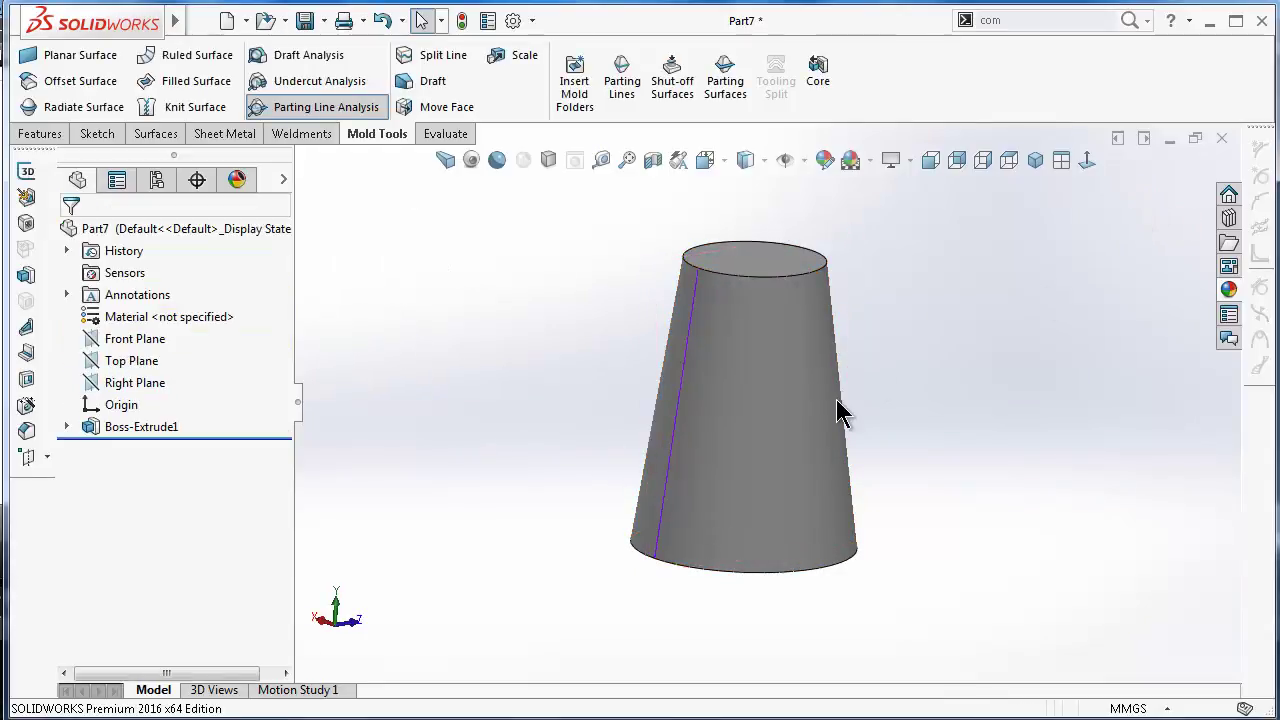
{"action": "middle_click_drag", "start_coordinate": [836, 399], "coordinate": [628, 402]}
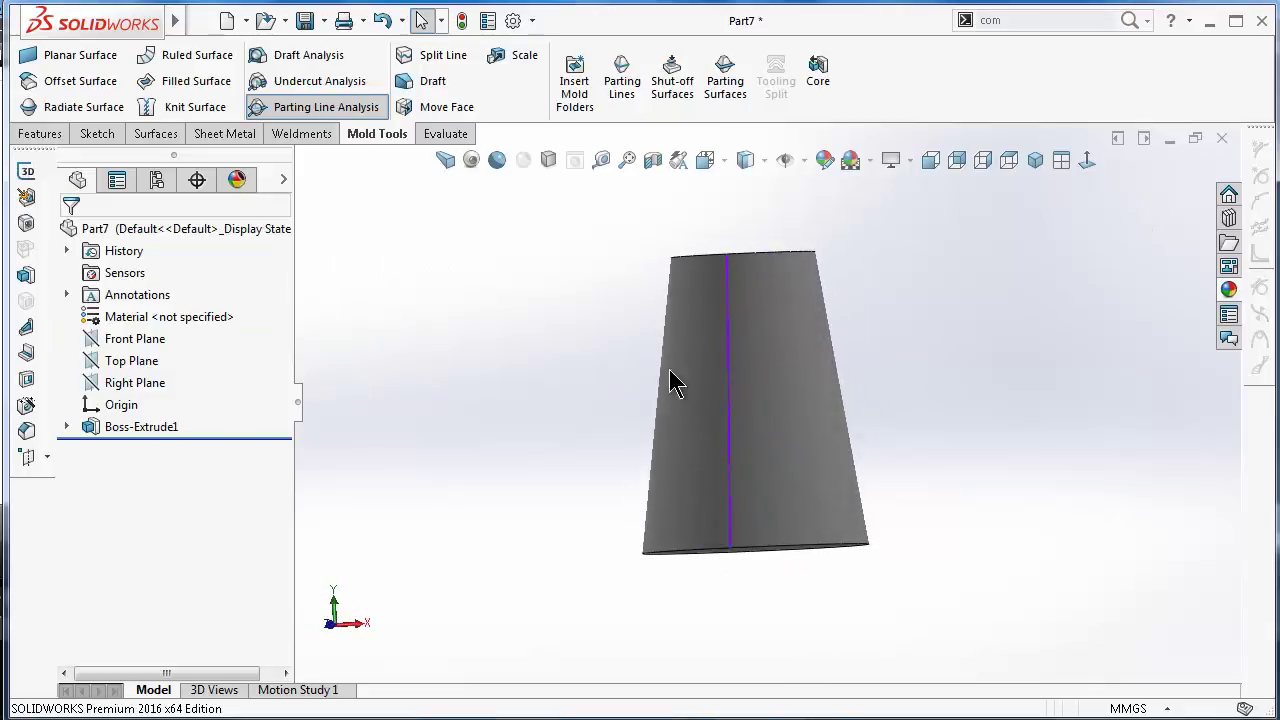
{"action": "middle_click_drag", "start_coordinate": [742, 578], "coordinate": [803, 594]}
{"action": "middle_click_drag", "start_coordinate": [766, 397], "coordinate": [726, 382]}
Return to the Assem1 mold assembly and show the hidden upper mold block above the cavity.
{"action": "left_click", "coordinate": [1167, 141]}
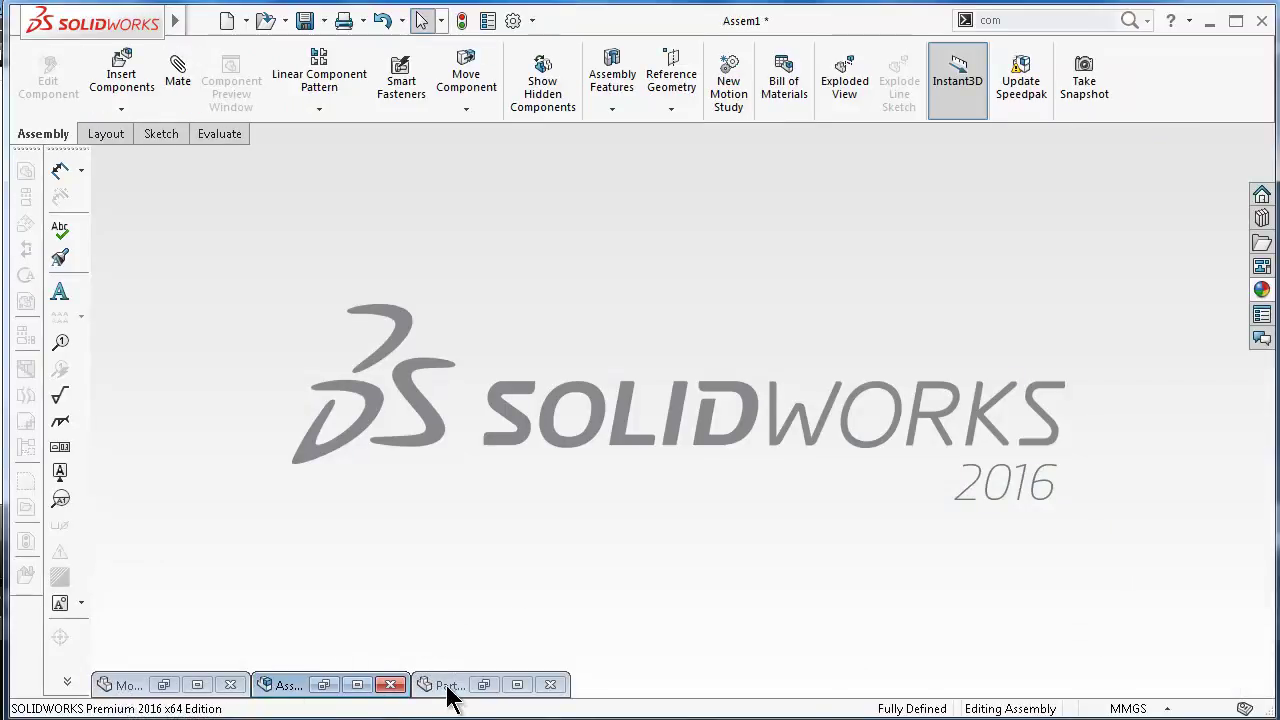
{"action": "left_click", "coordinate": [285, 688]}
{"action": "mouse_move", "coordinate": [879, 437]}
{"action": "middle_mouse_down"}
{"action": "mouse_move", "coordinate": [894, 434]}
{"action": "mouse_move", "coordinate": [882, 432]}
{"action": "middle_mouse_up"}
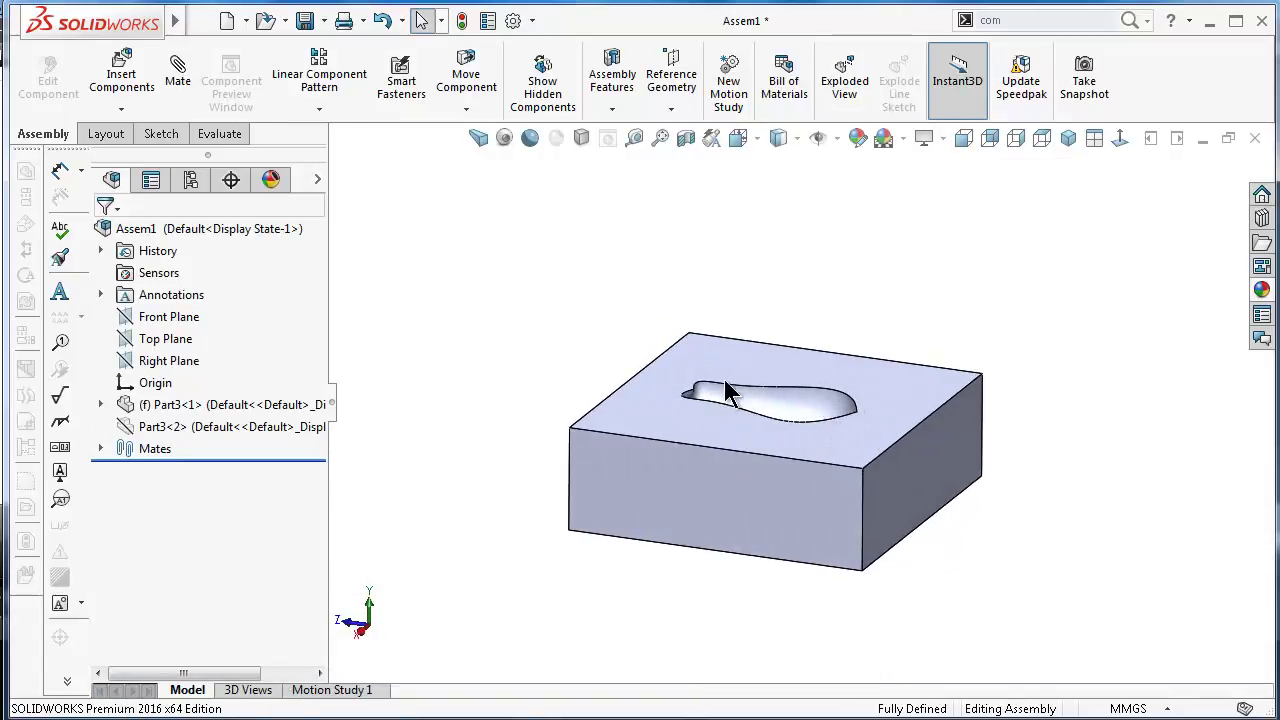
{"action": "left_click", "coordinate": [183, 426]}
{"action": "left_click", "coordinate": [190, 369]}
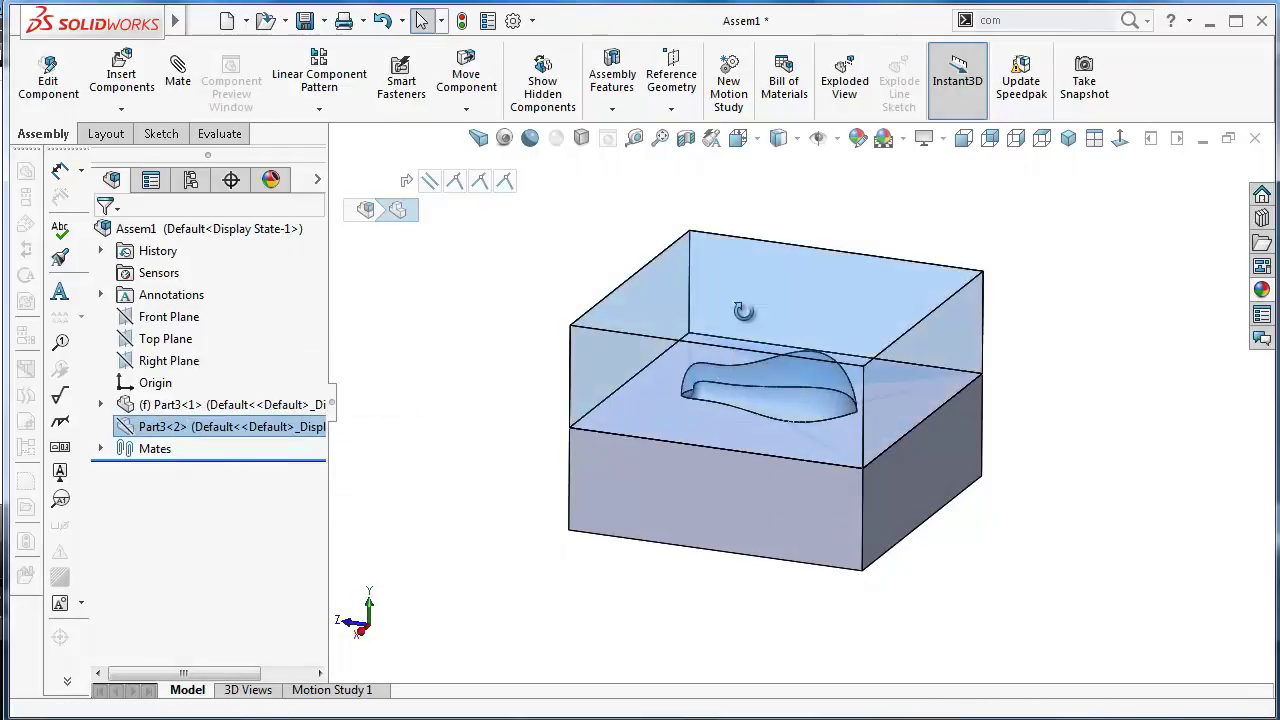
{"action": "middle_click_drag", "start_coordinate": [743, 311], "coordinate": [748, 325]}
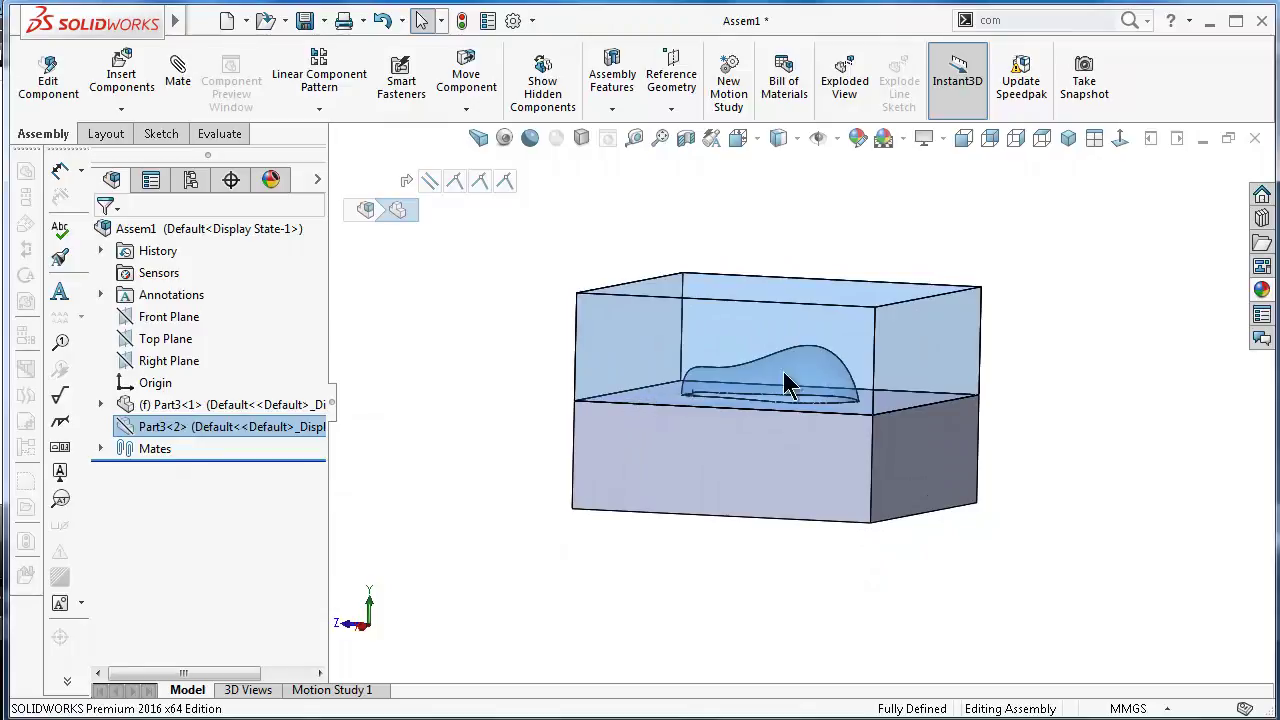